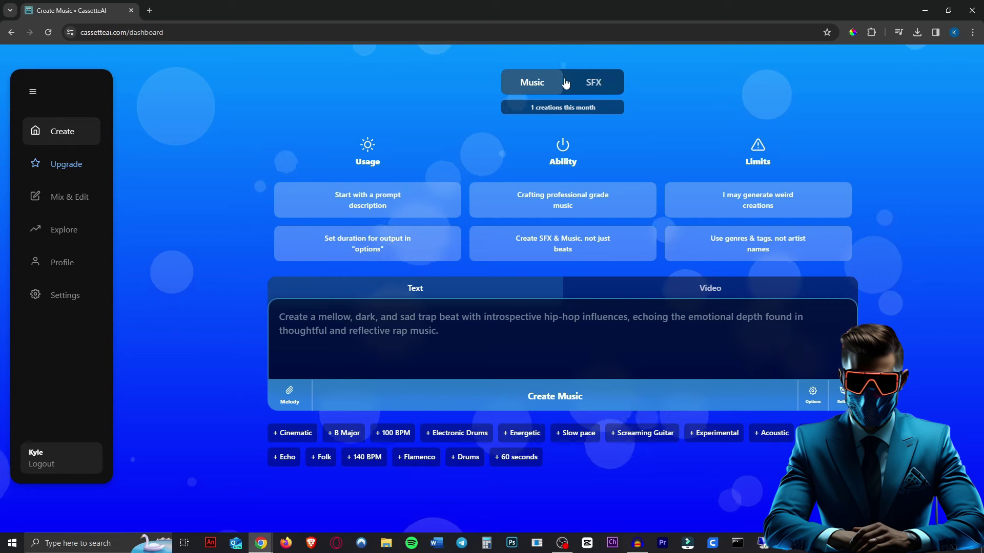
# Look over the SFX, Music and Video creation modes and the Upgrade, Mix & Edit and Explore pages
pyautogui.click(592, 81)
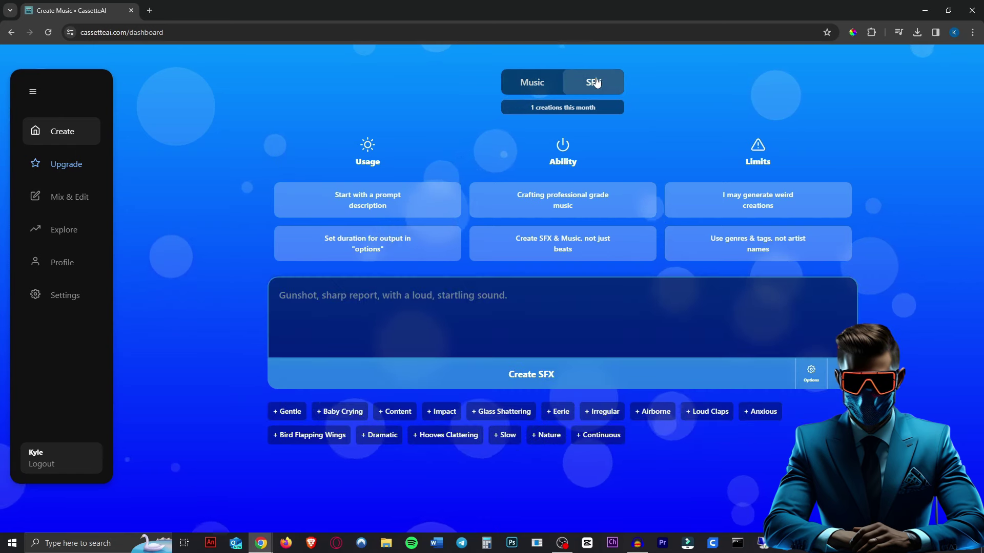
pyautogui.click(534, 83)
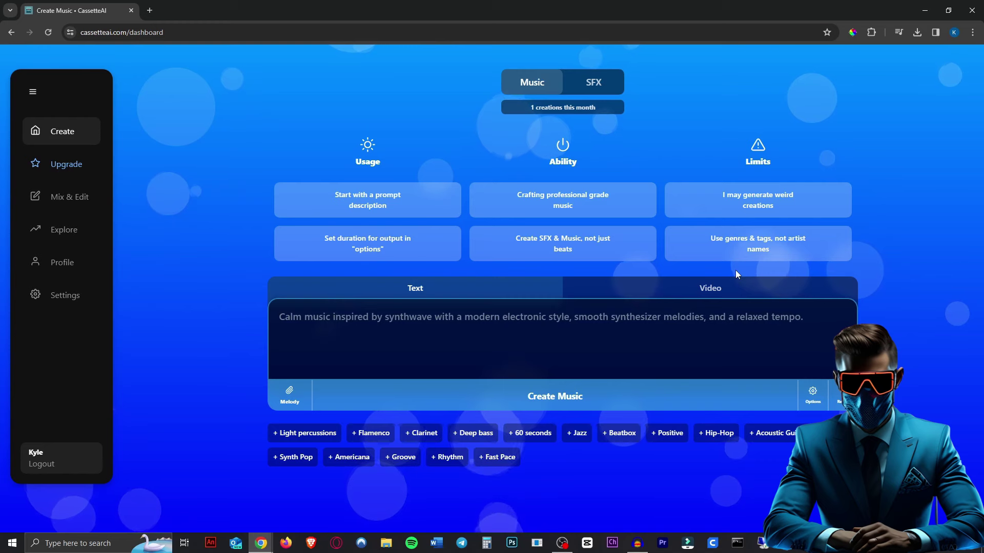
pyautogui.click(699, 288)
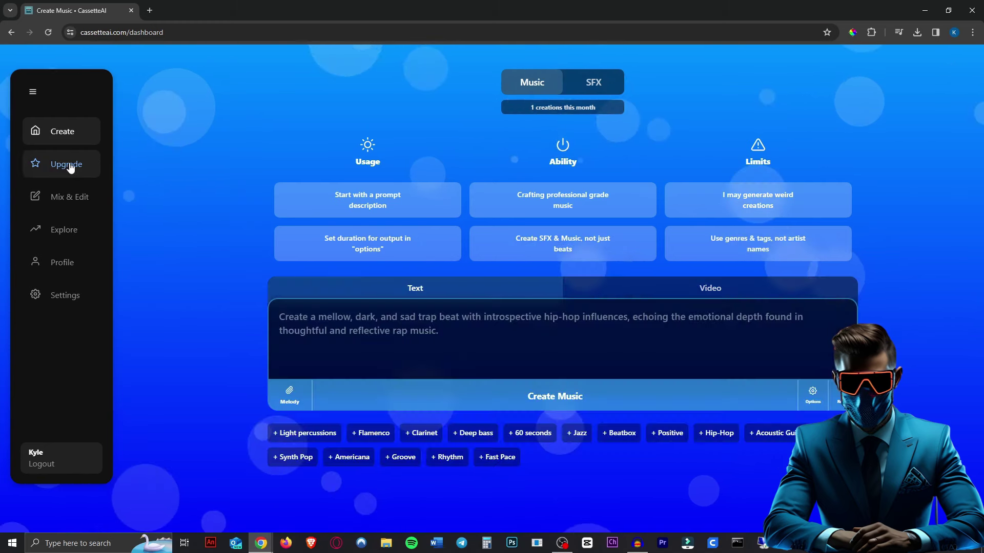
pyautogui.click(66, 164)
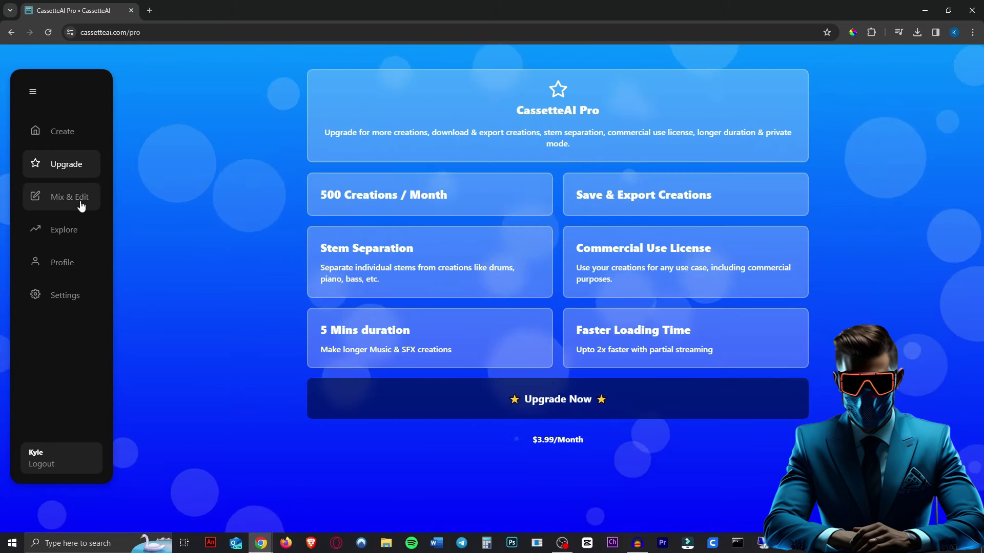
pyautogui.click(79, 200)
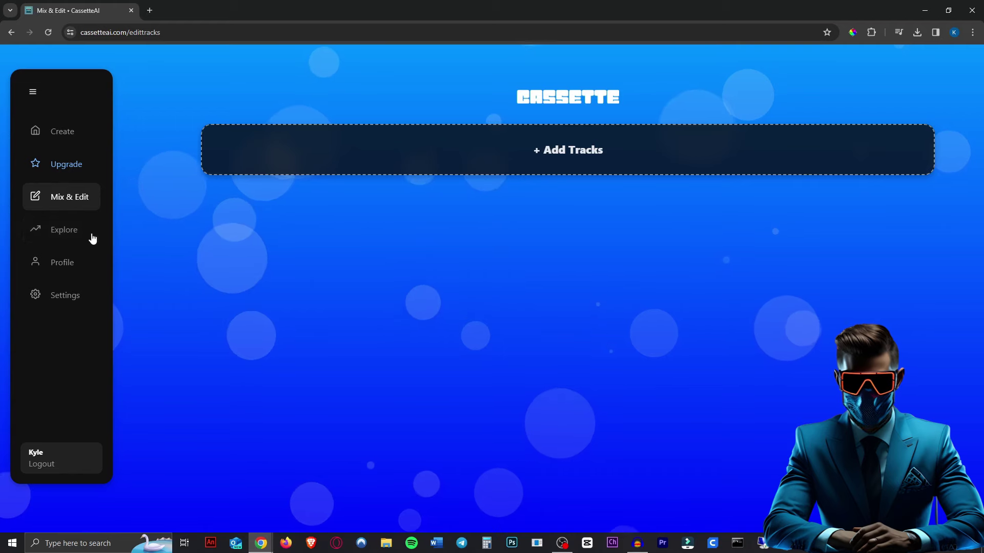
pyautogui.click(84, 239)
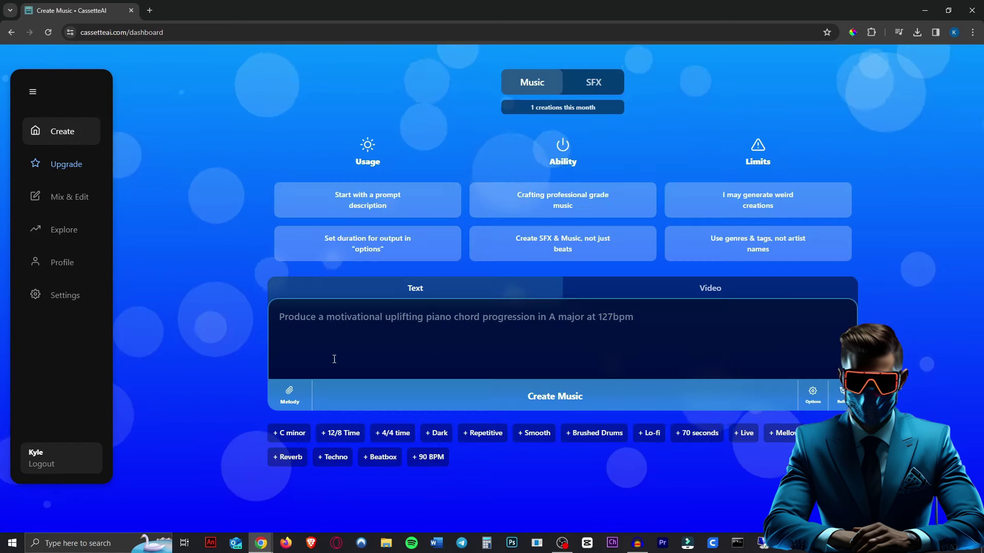
# Enter the music prompt "lofi hiphop beats for studying" and submit it for automatic refinement
pyautogui.click(396, 338)
pyautogui.write('lofi hiphop beats for studying')
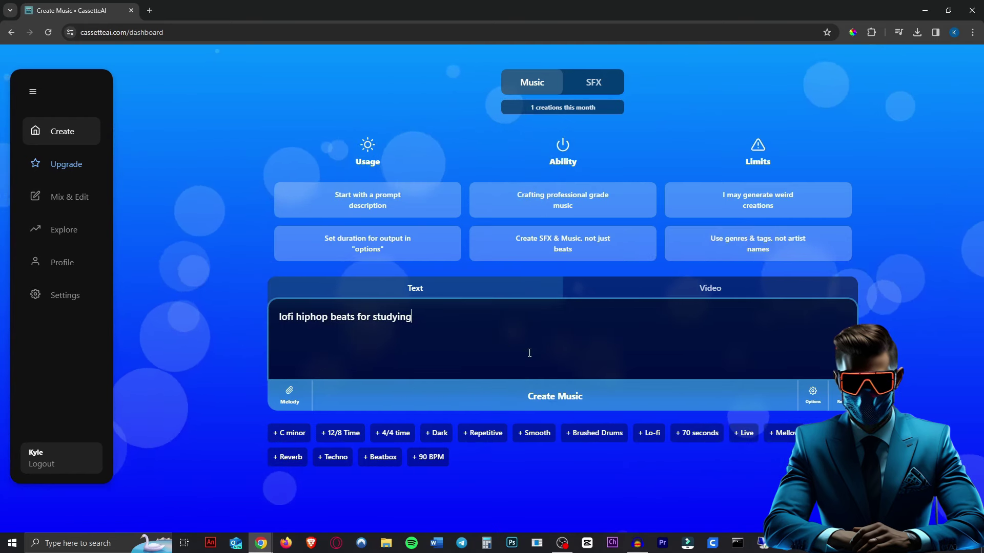
pyautogui.press('Return')
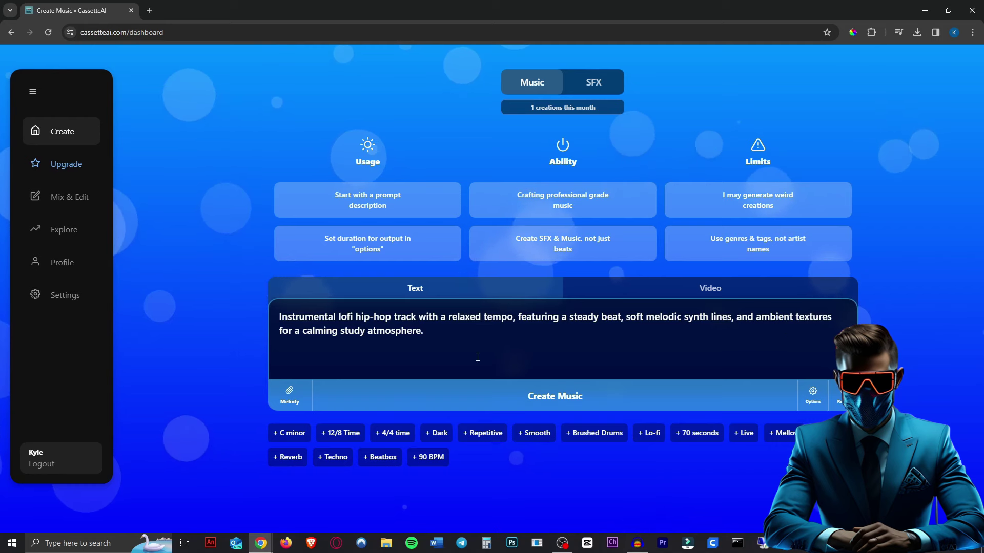
# Set the music duration to 20 seconds in the generation options and create the track from the refined lofi prompt
pyautogui.click(813, 392)
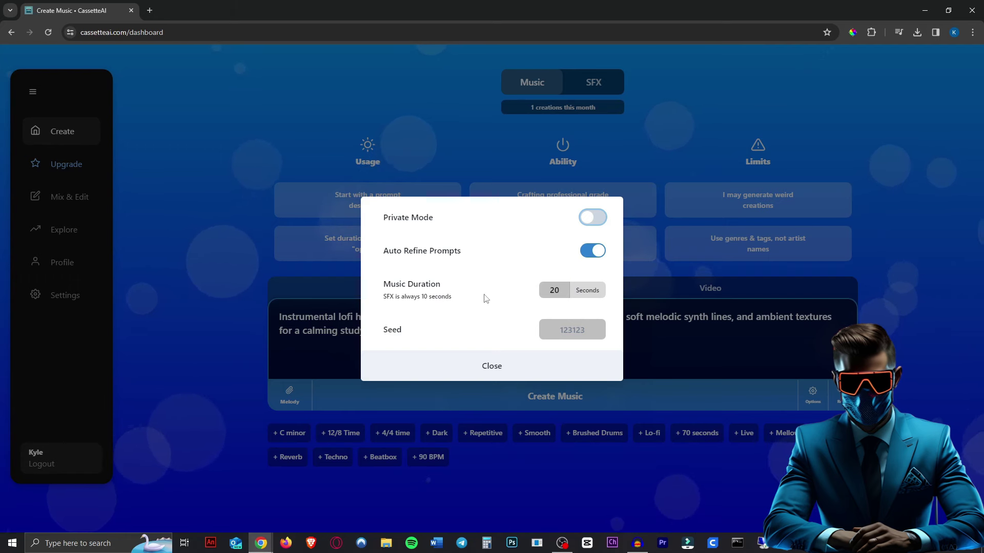
pyautogui.doubleClick(555, 290)
pyautogui.click(554, 290)
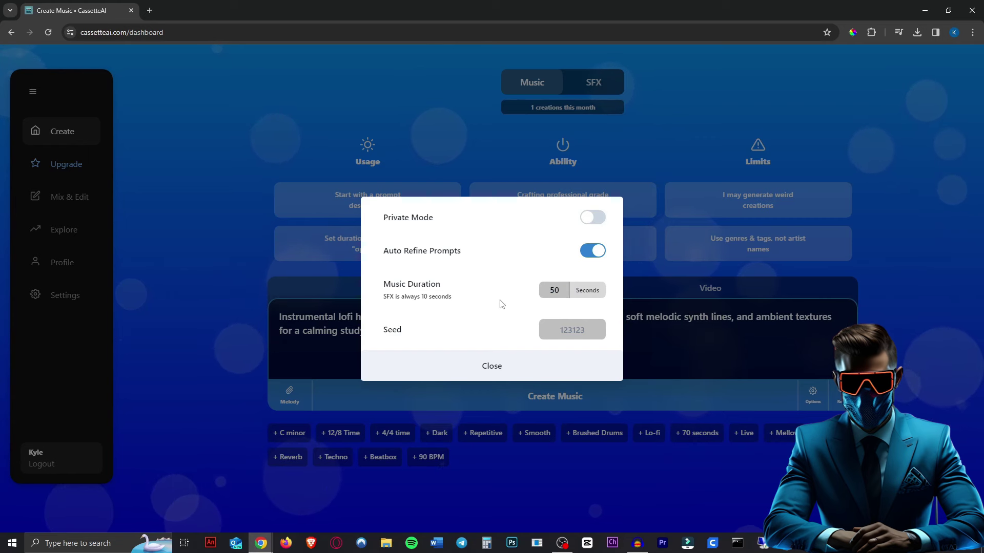
pyautogui.doubleClick(554, 290)
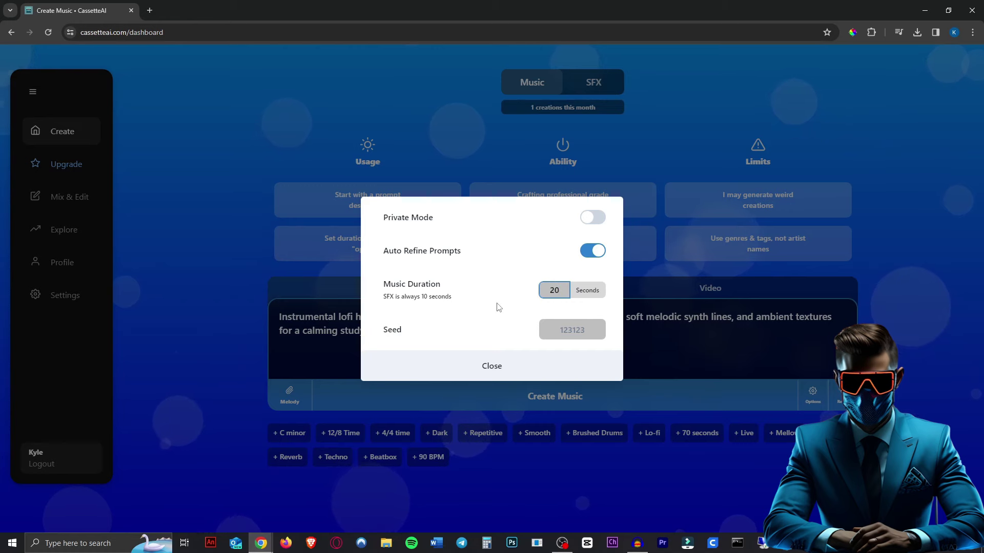
pyautogui.click(489, 372)
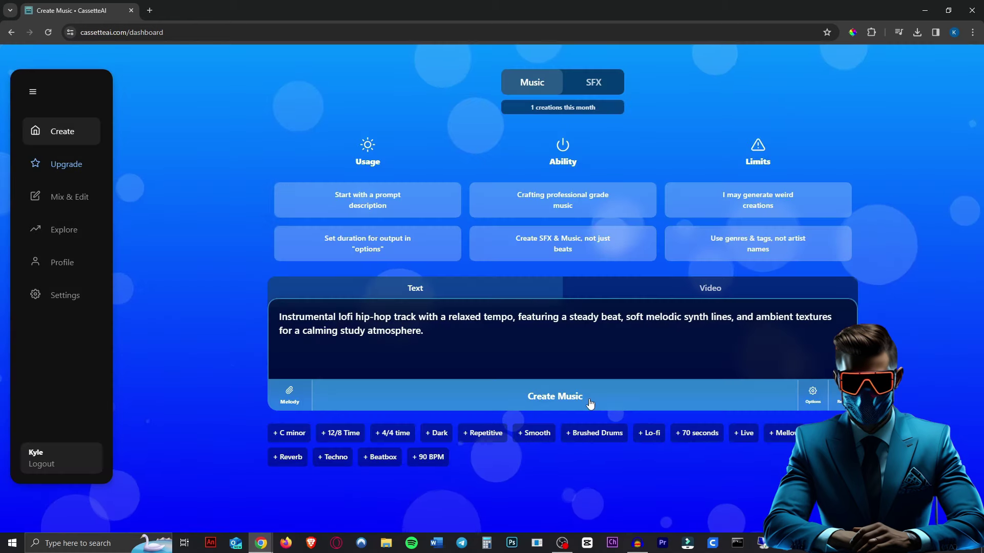
pyautogui.click(589, 402)
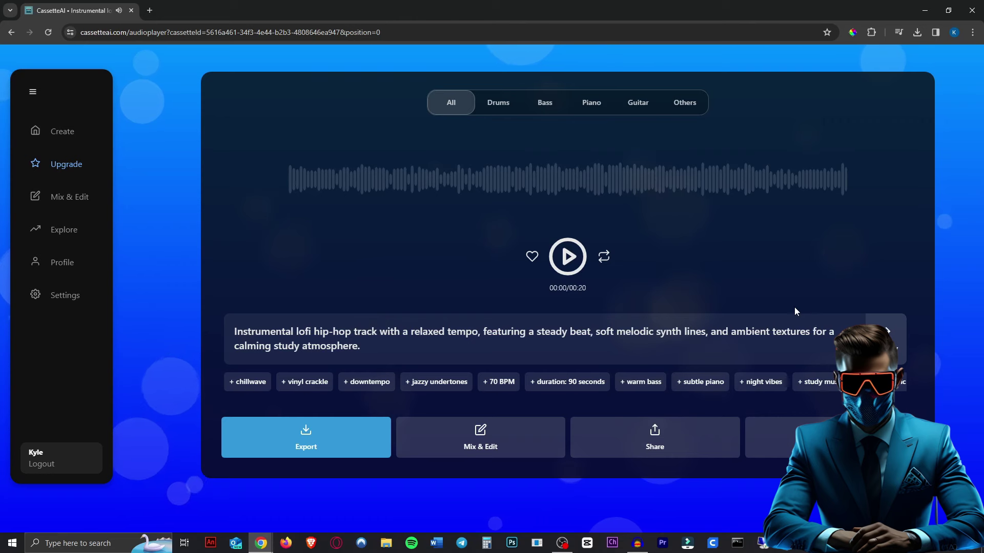
# Modify the generated track with the prompt "chill lofi hiphop beats" and try to isolate its drums stem
pyautogui.click(408, 359)
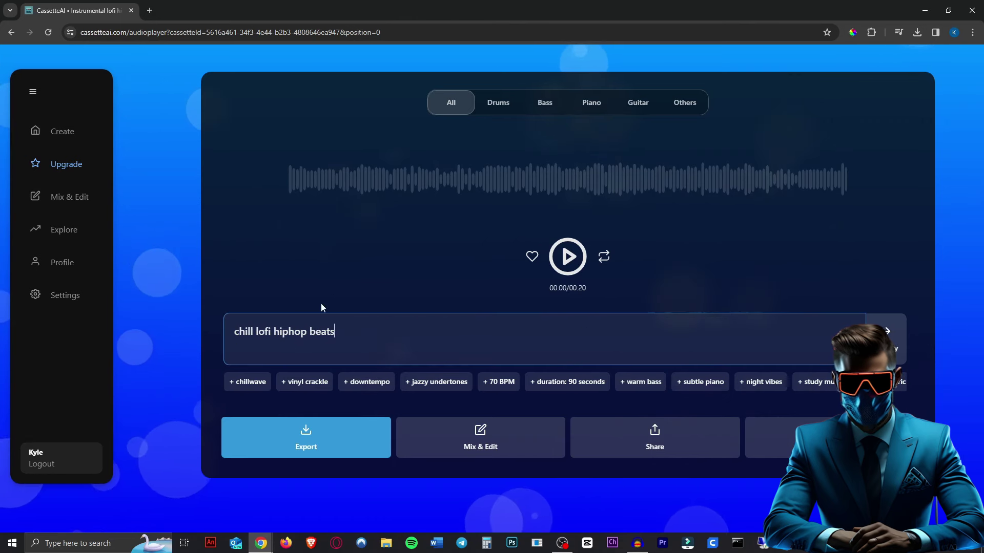
pyautogui.press('Return')
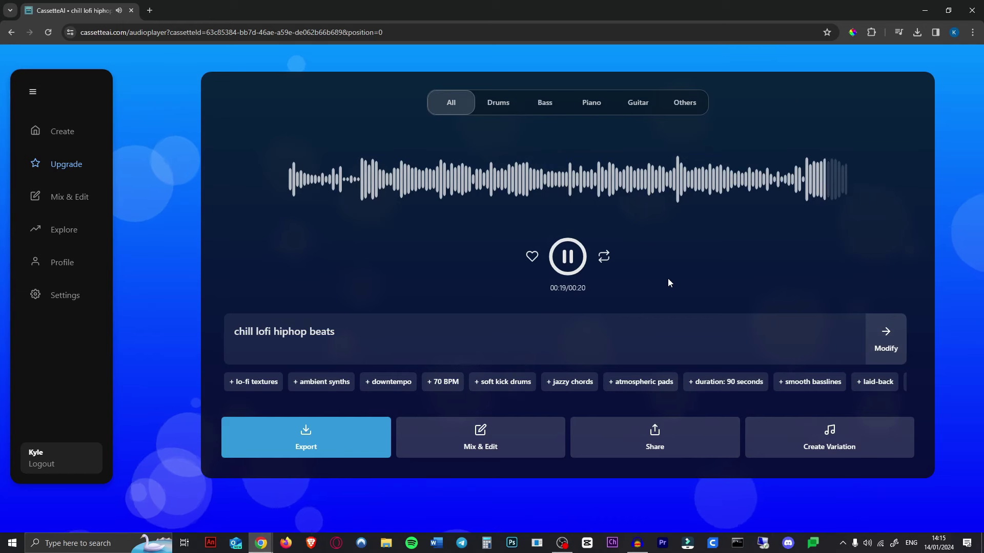
pyautogui.click(495, 104)
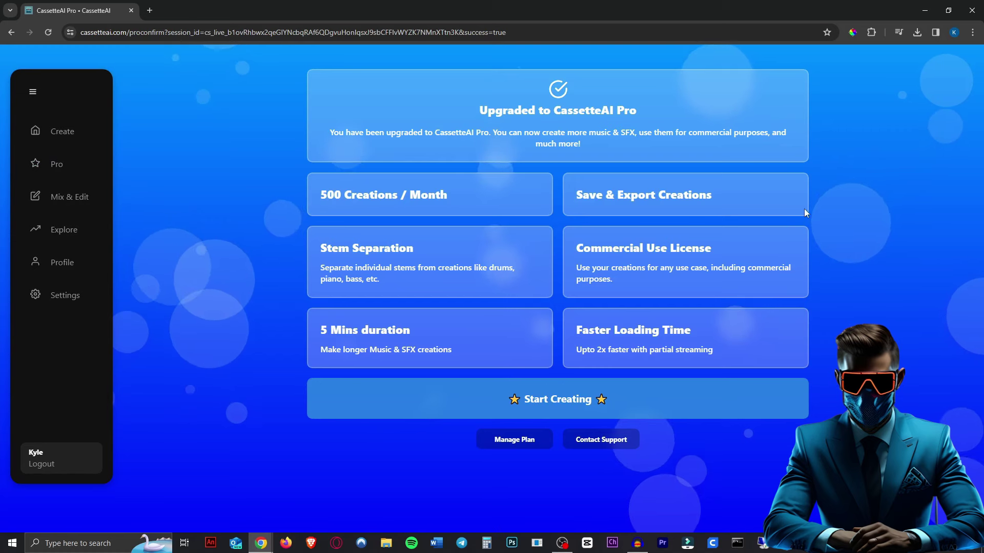
# Create a new track from the prompt "acoustic beach vibes" in its refined form and play it
pyautogui.click(80, 138)
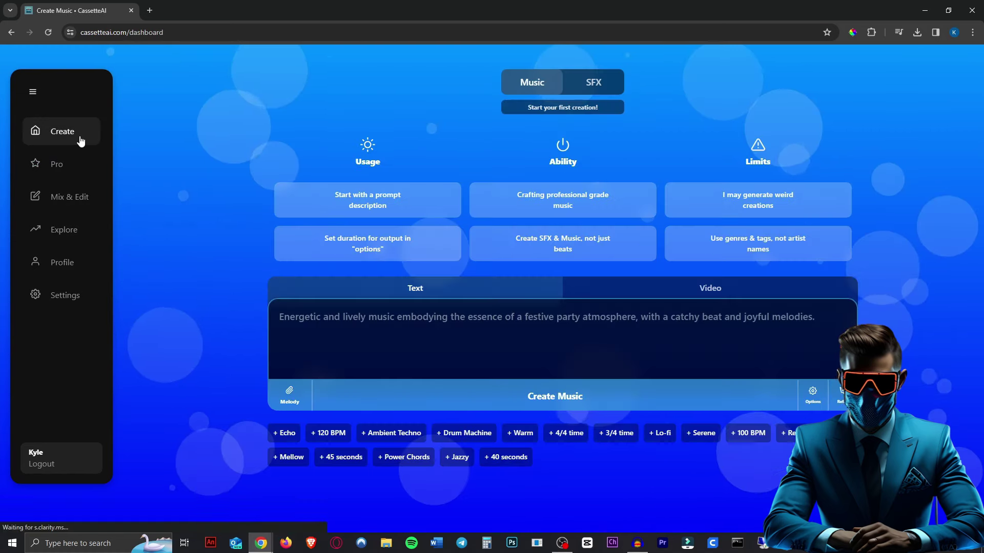
pyautogui.click(399, 323)
pyautogui.write('acoustic beach vibes')
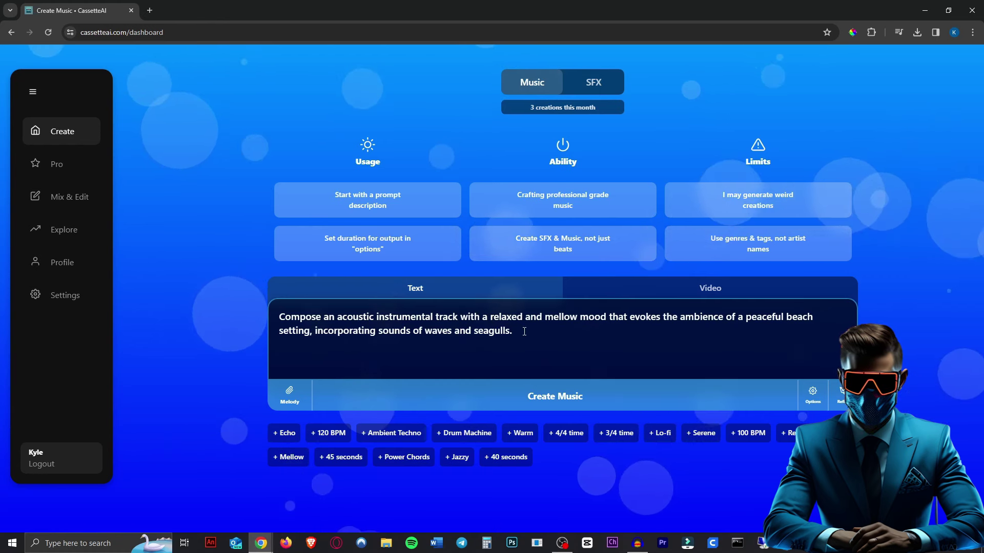
pyautogui.click(567, 396)
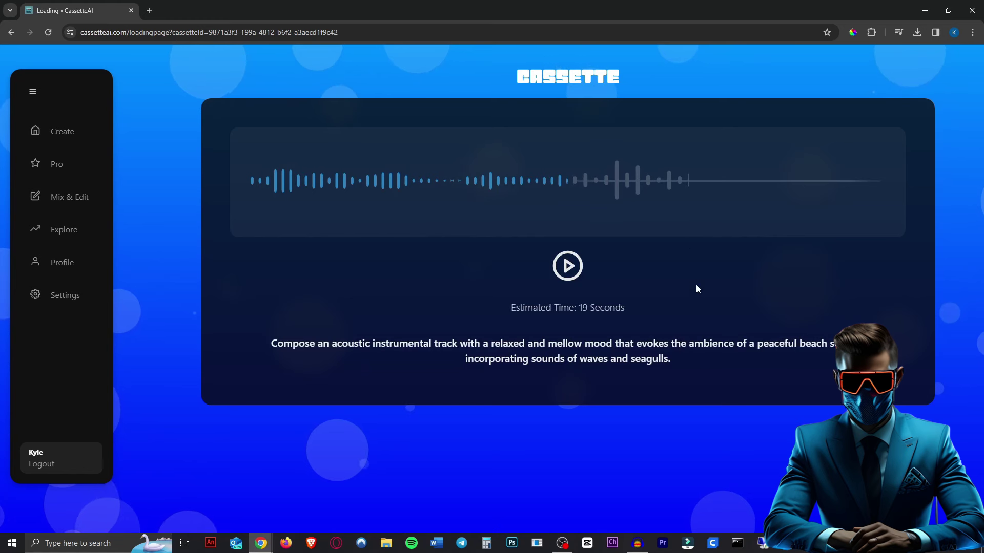
pyautogui.click(568, 266)
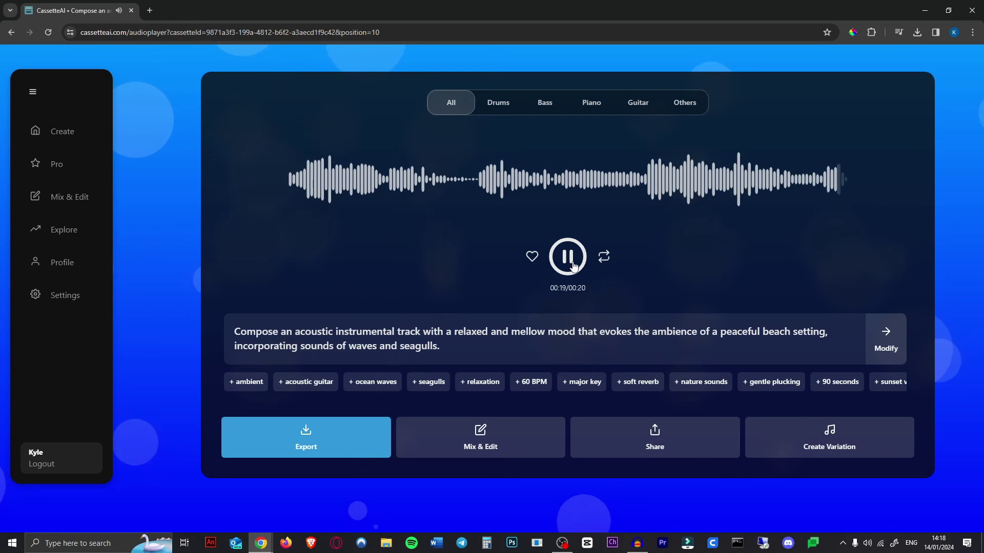
# Compare the drums and bass stems of the acoustic beach track, and listen to the bass on its own
pyautogui.click(498, 102)
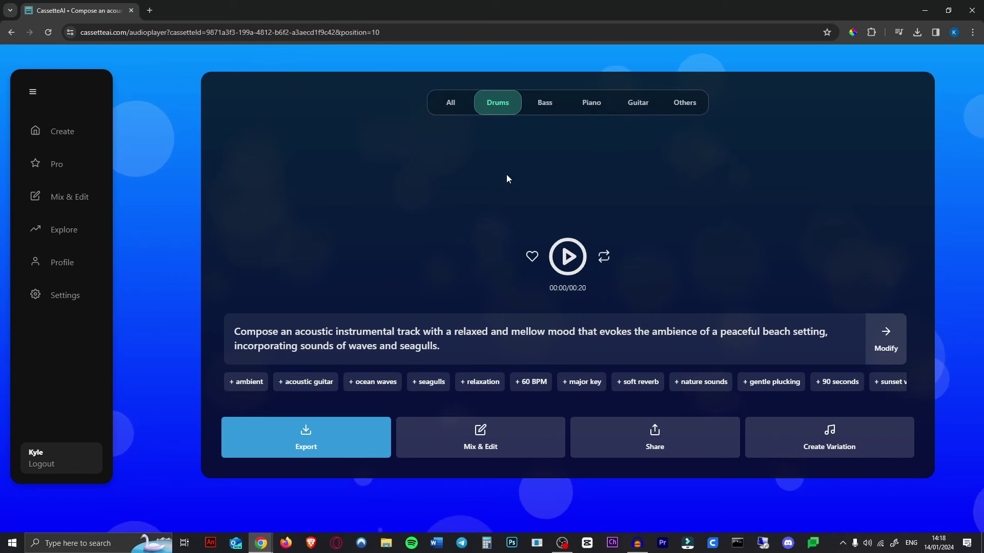
pyautogui.click(544, 103)
pyautogui.click(495, 105)
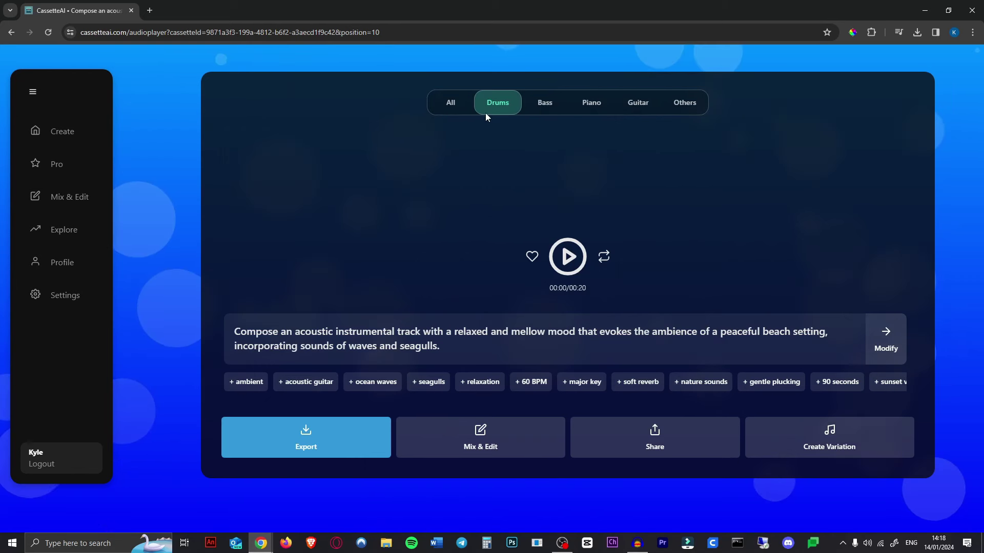
pyautogui.click(544, 103)
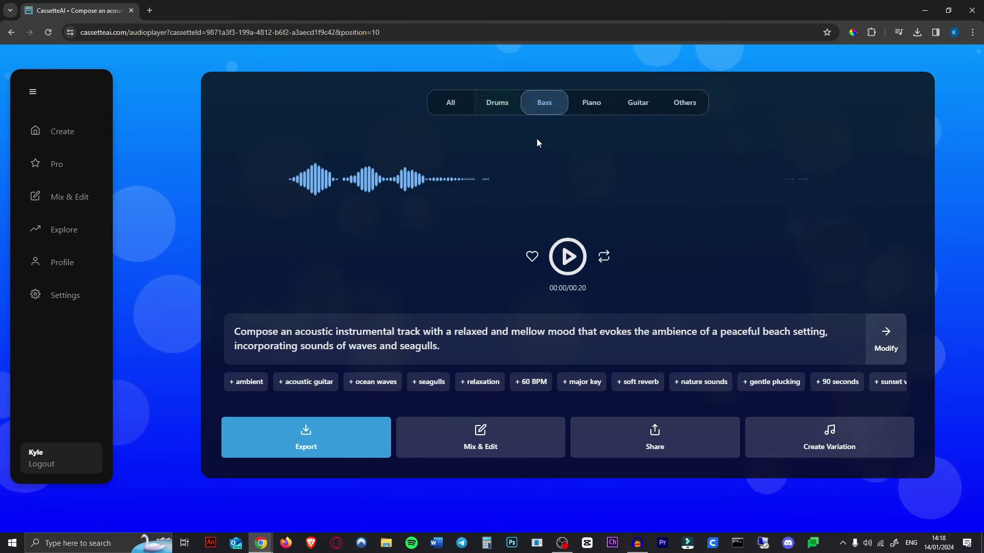
pyautogui.click(568, 257)
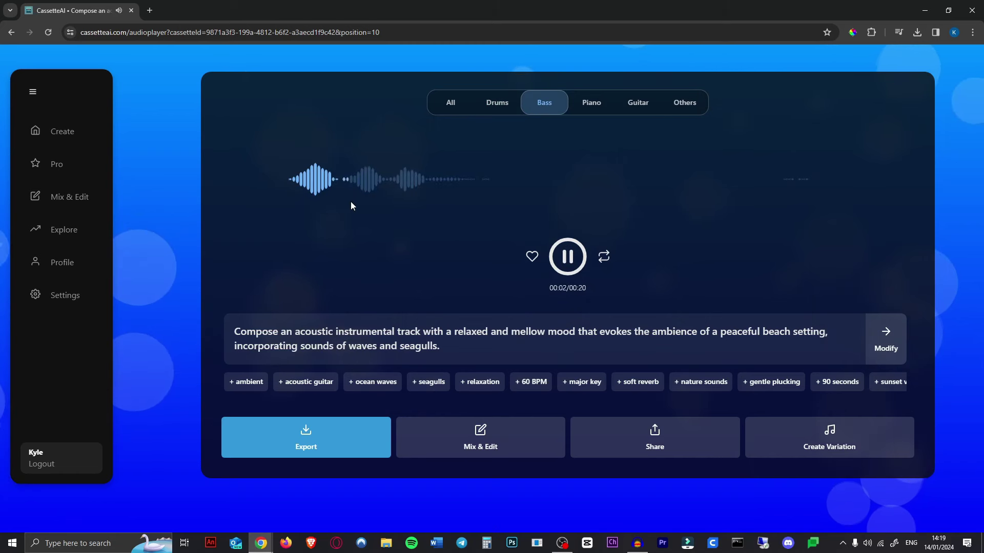
pyautogui.click(564, 247)
# Listen to the piano and guitar stems of the acoustic beach track separately
pyautogui.click(592, 106)
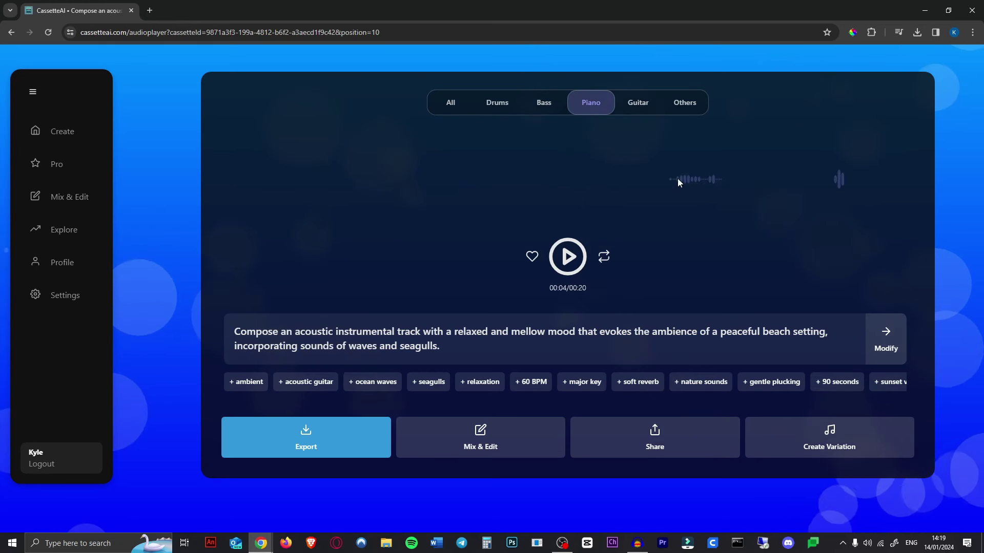
pyautogui.click(576, 262)
pyautogui.click(638, 103)
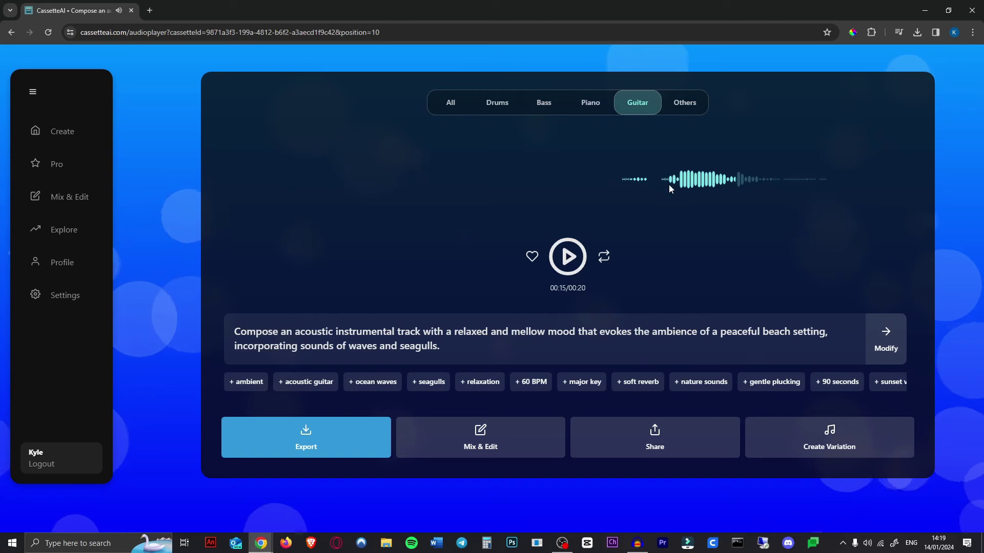
pyautogui.click(567, 257)
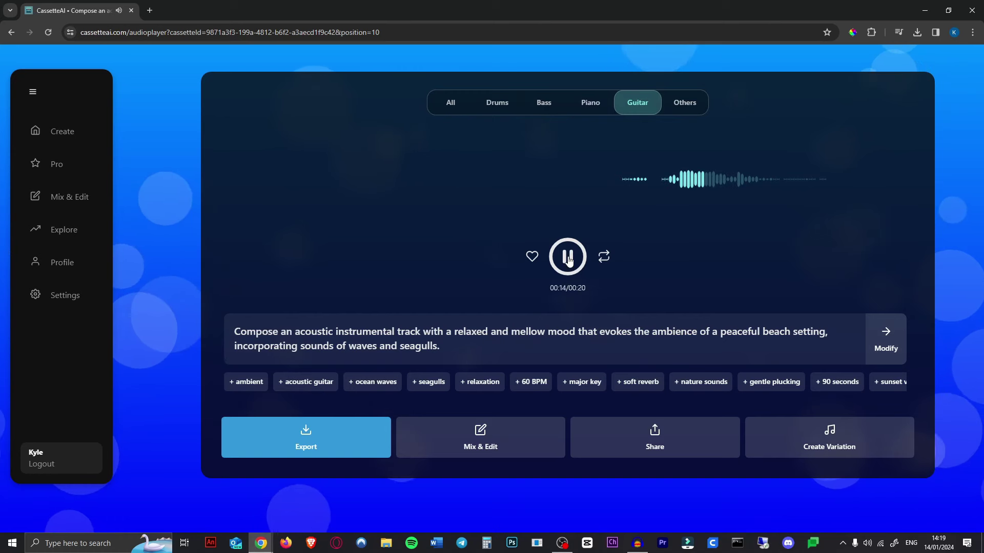
pyautogui.click(567, 257)
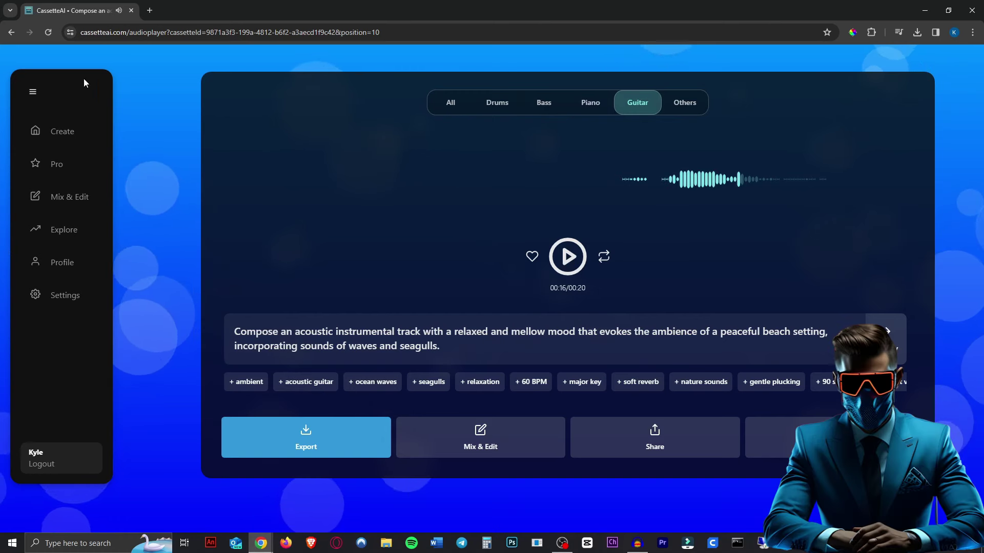
# Start a new music creation with "country song", replace the refined prompt with "upbeat country song" and create the track
pyautogui.click(61, 134)
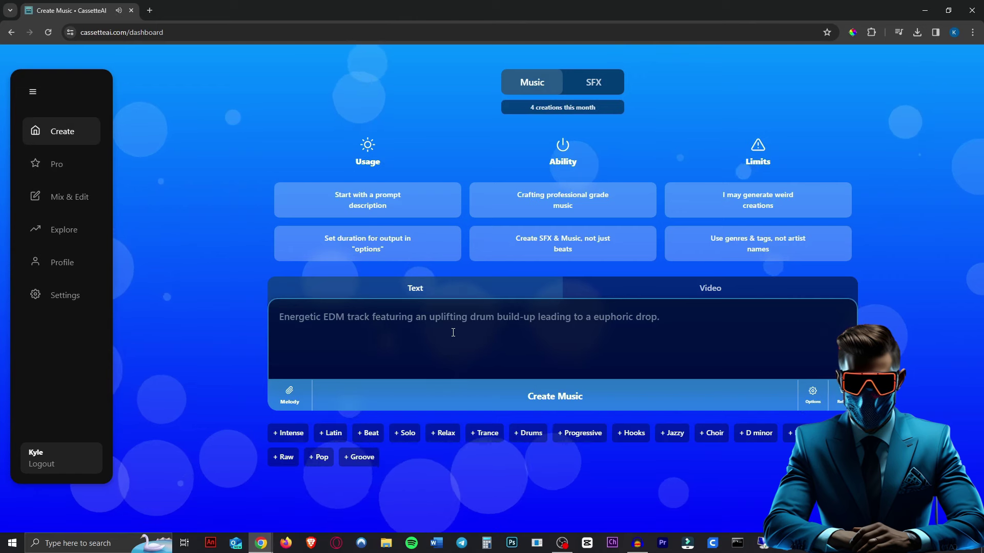
pyautogui.write('country song')
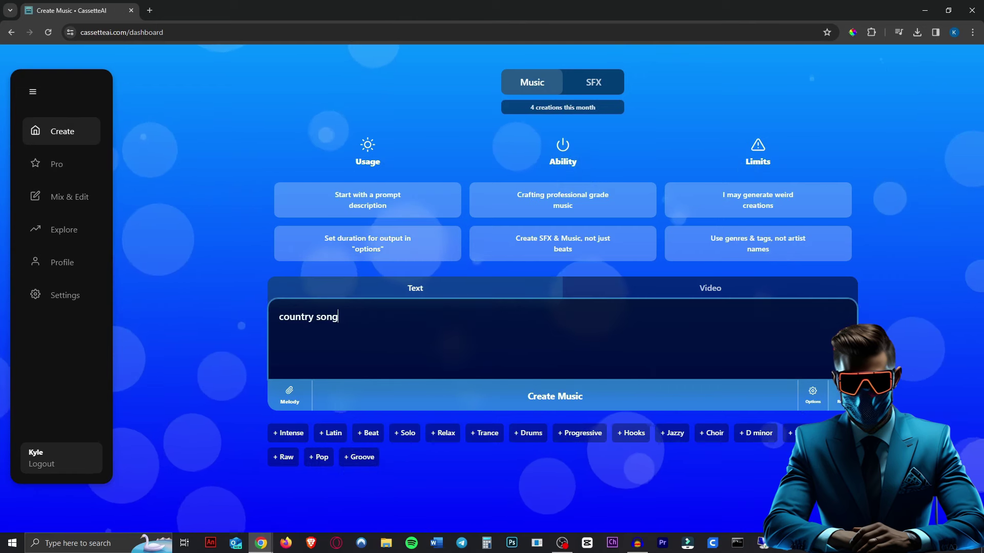
pyautogui.click(646, 396)
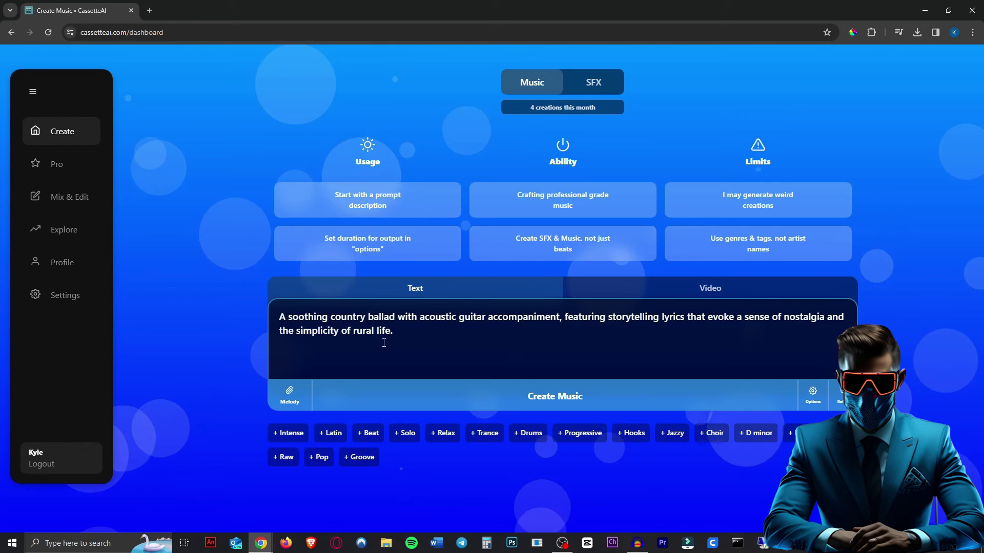
pyautogui.moveTo(399, 333); pyautogui.dragTo(287, 274)
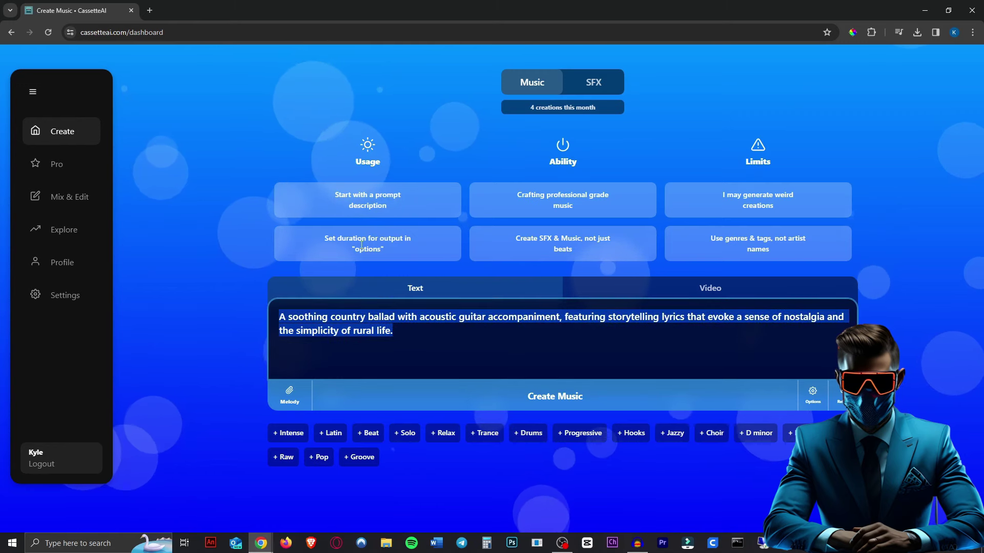
pyautogui.write('upbeat country song')
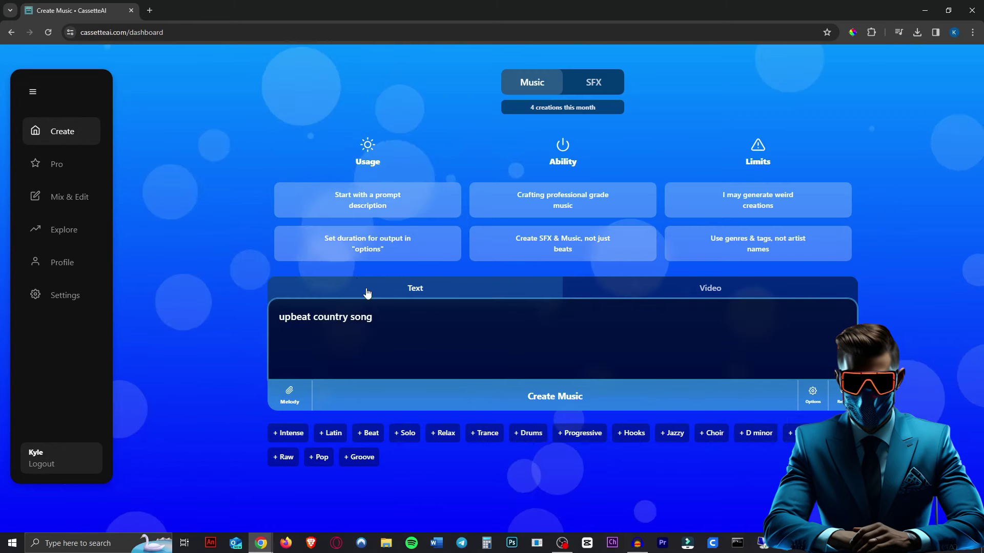
pyautogui.click(587, 405)
# Switch to Pexels, set the search to videos and download the clip of the sun illuminating Earth's surface
pyautogui.click(200, 6)
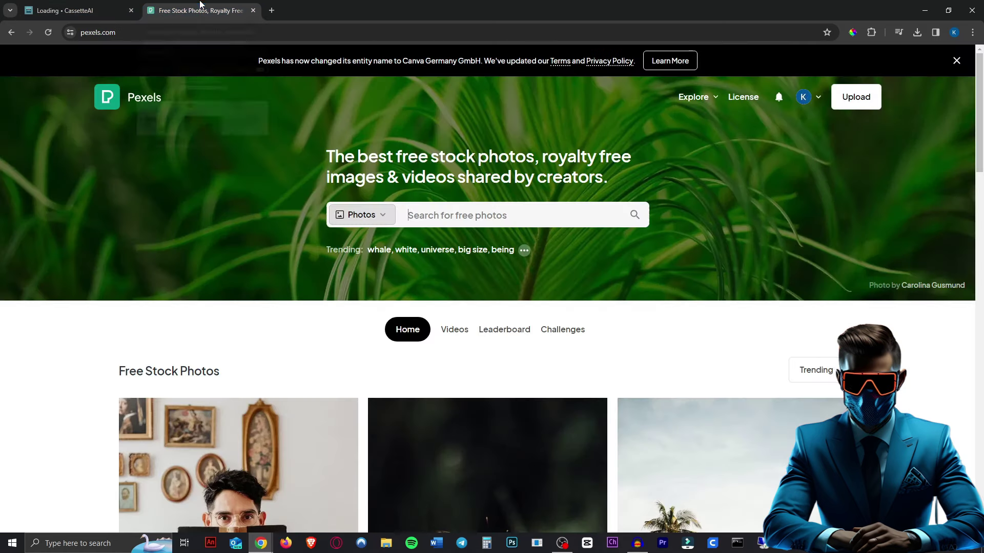
pyautogui.click(381, 216)
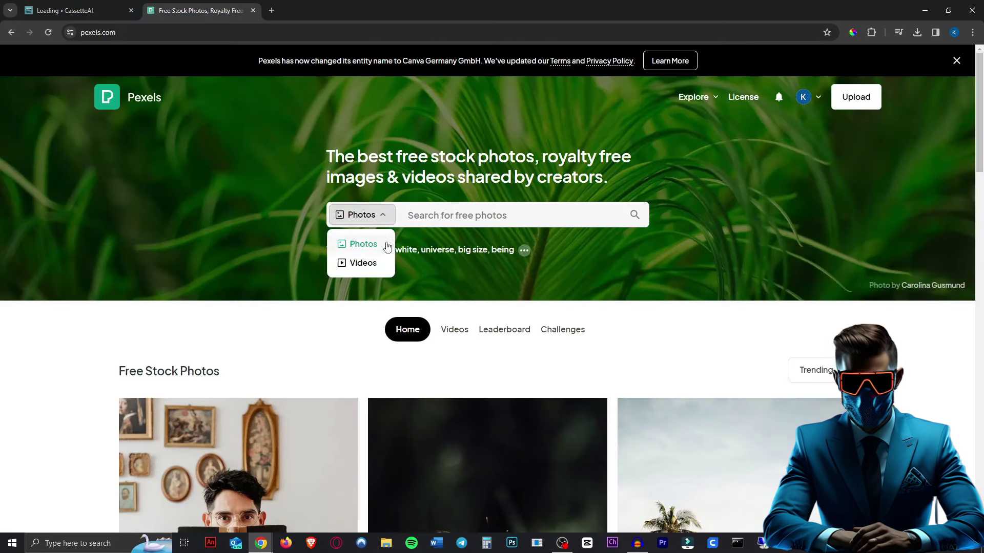
pyautogui.click(363, 263)
pyautogui.click(487, 215)
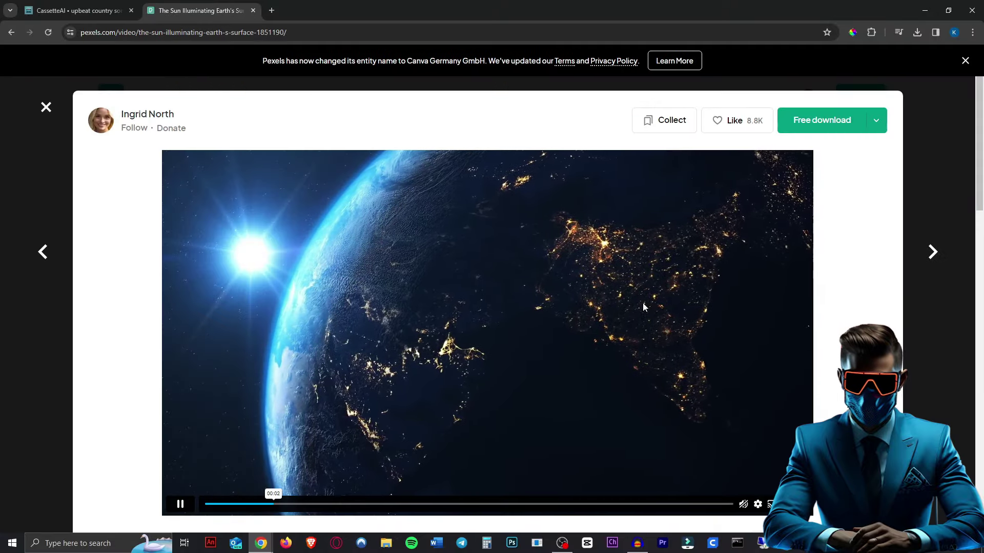
pyautogui.click(934, 181)
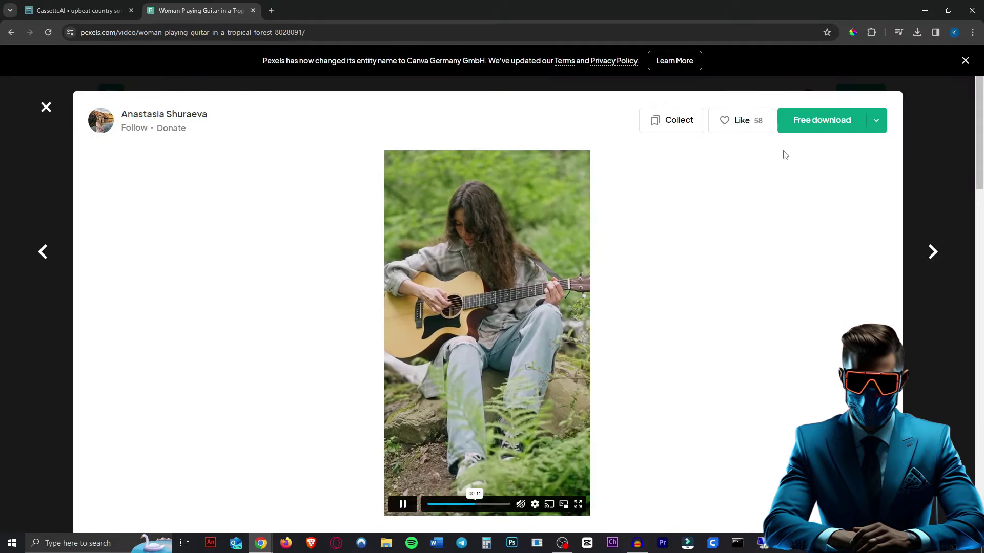
# Download the videos of the woman playing guitar in a forest and the playful kittens in a chair, and close Pexels
pyautogui.click(822, 121)
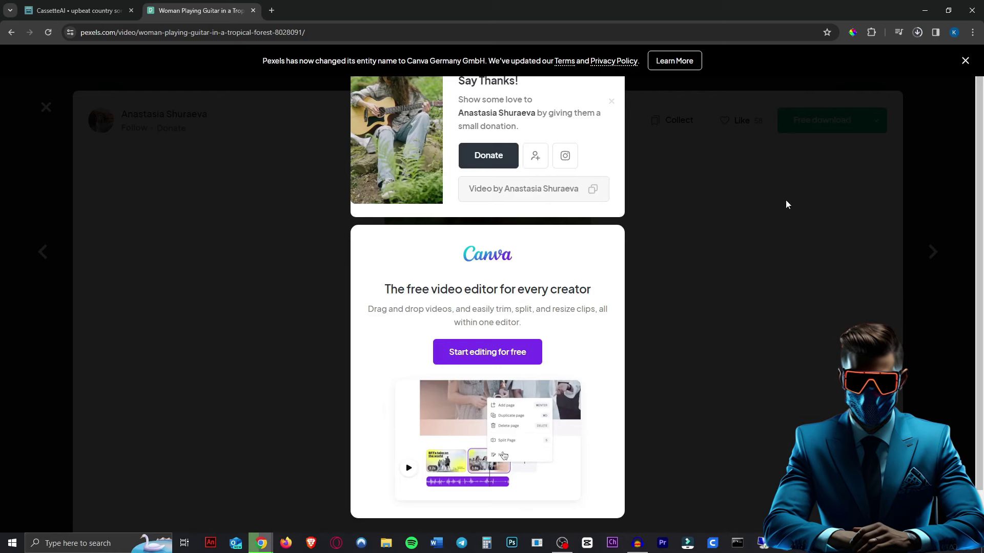
pyautogui.click(787, 204)
pyautogui.click(932, 251)
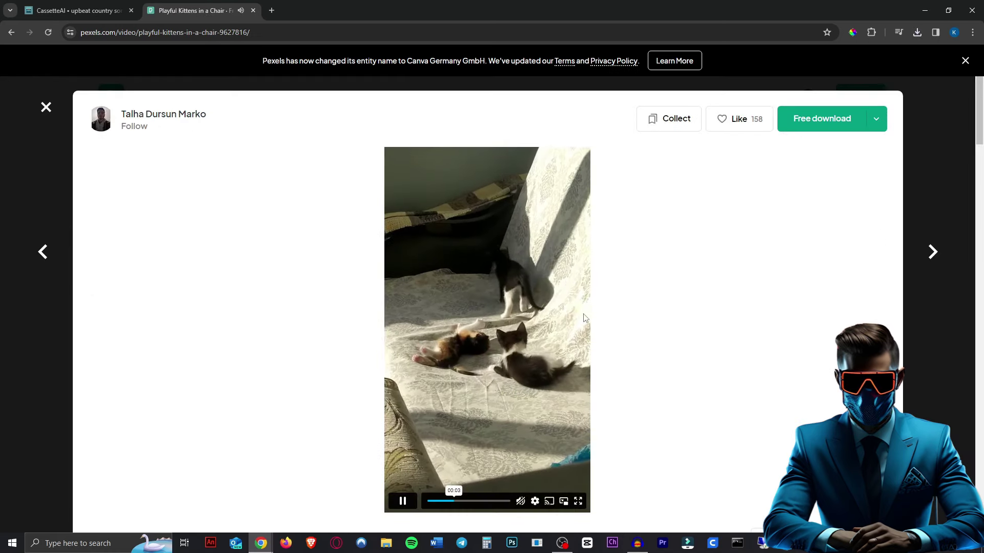
pyautogui.click(845, 118)
pyautogui.click(210, 138)
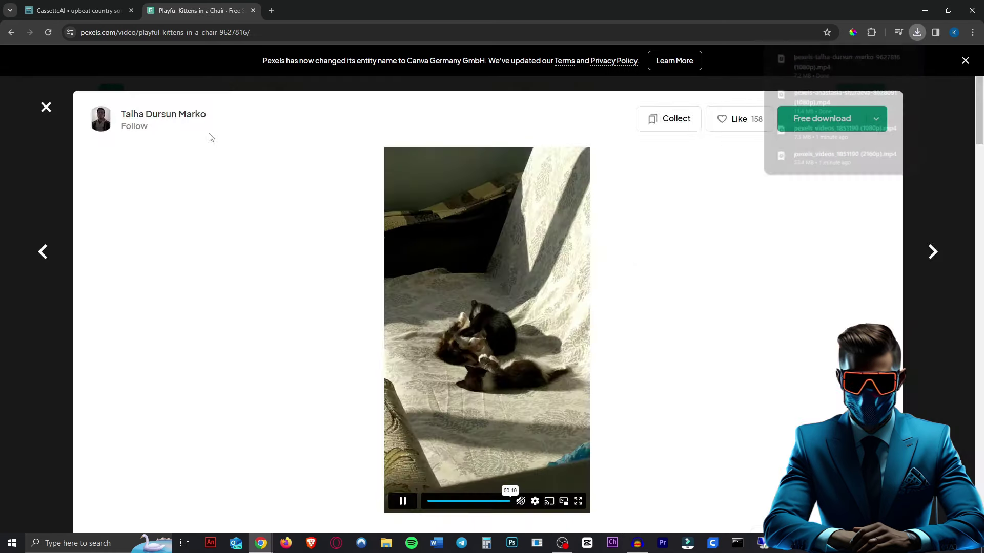
pyautogui.click(253, 10)
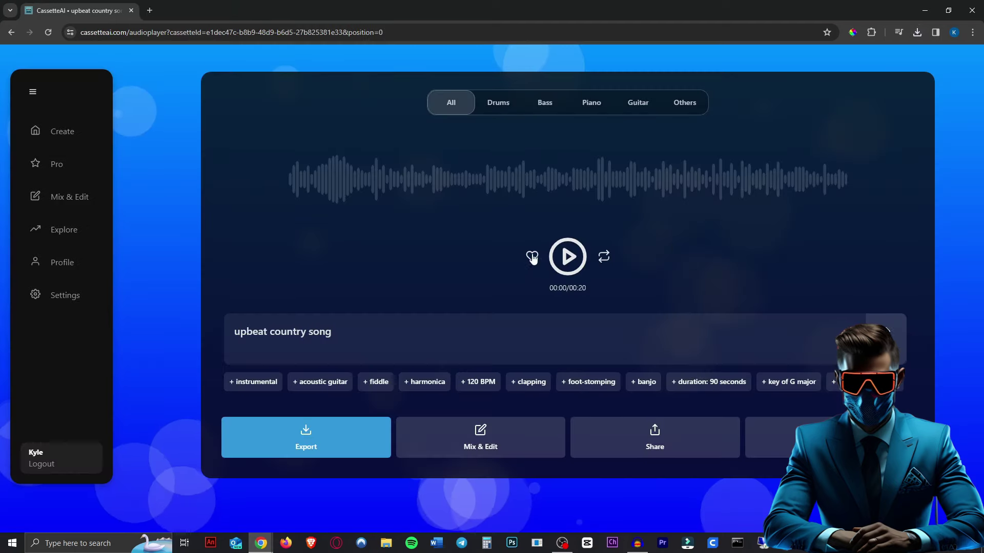
# Play the upbeat country song, and listen to its guitar stem on its own from the start
pyautogui.click(568, 267)
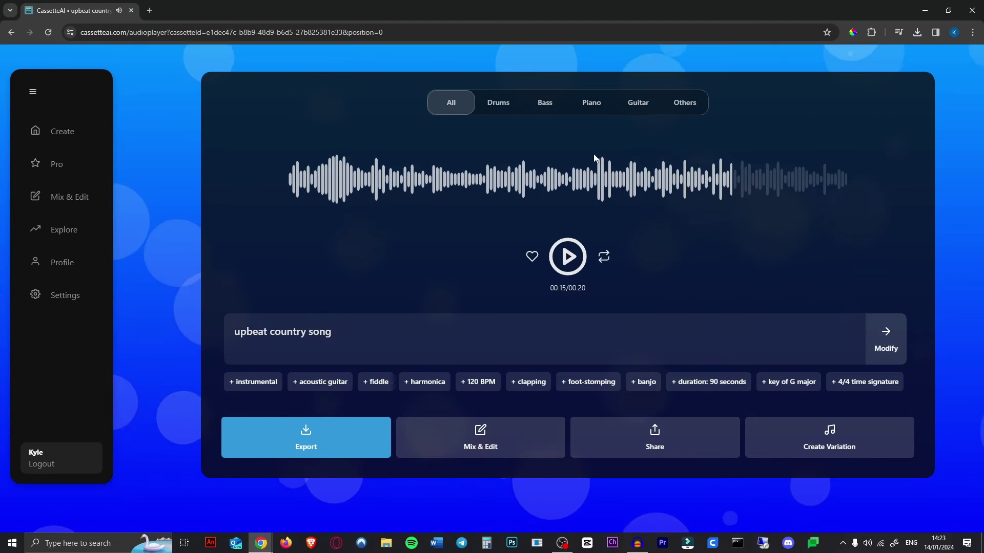
pyautogui.click(643, 104)
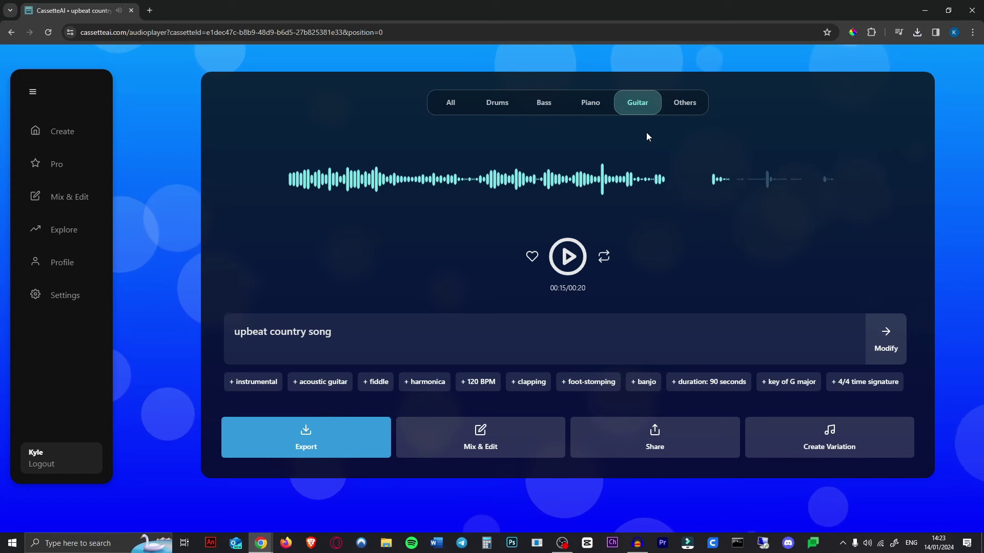
pyautogui.click(290, 186)
pyautogui.click(569, 259)
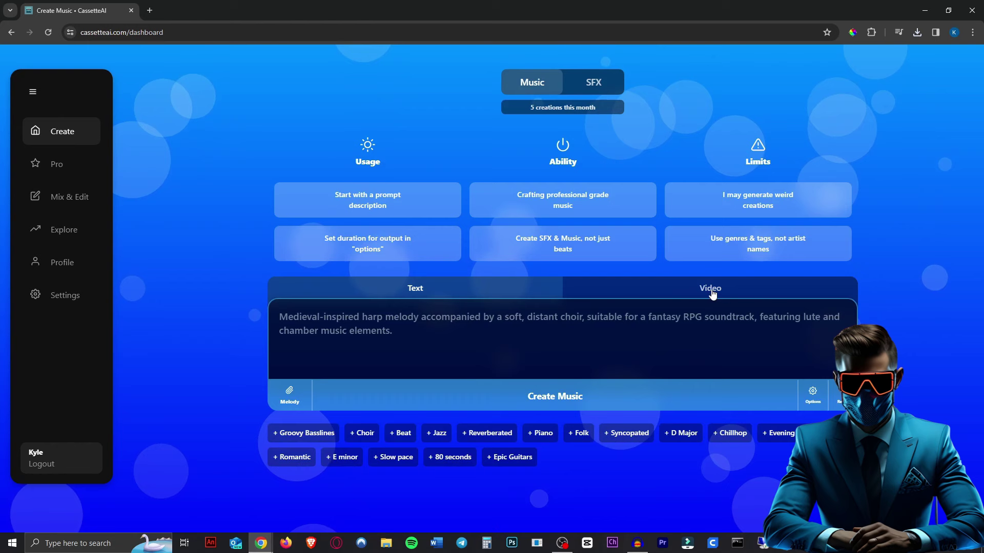
# Start a music creation from video and upload the Earth clip from the downloads folder
pyautogui.click(709, 289)
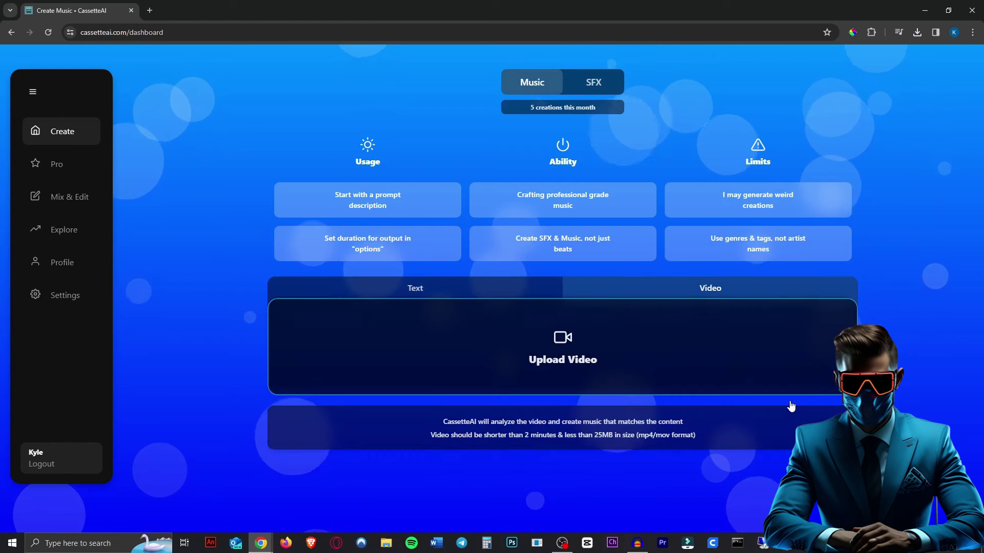
pyautogui.click(918, 33)
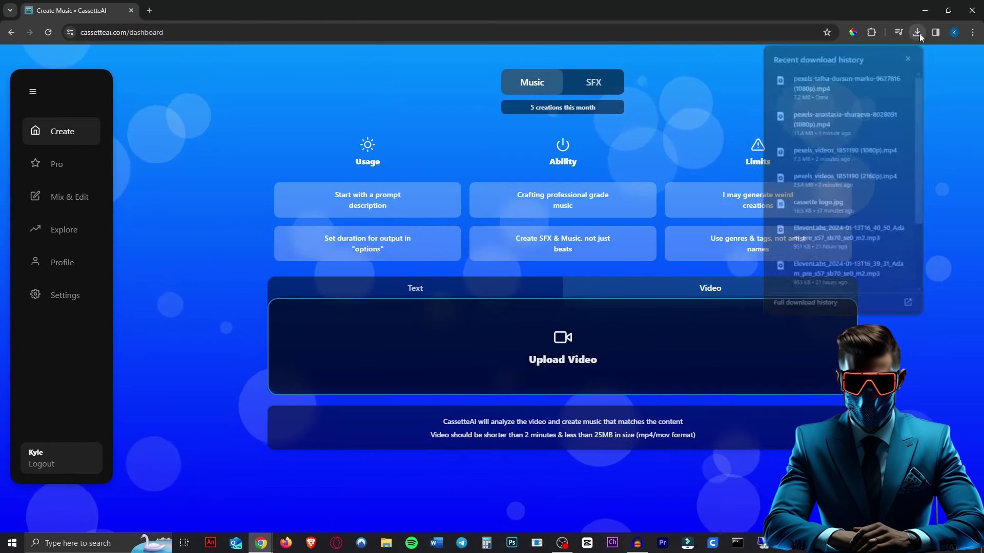
pyautogui.click(871, 201)
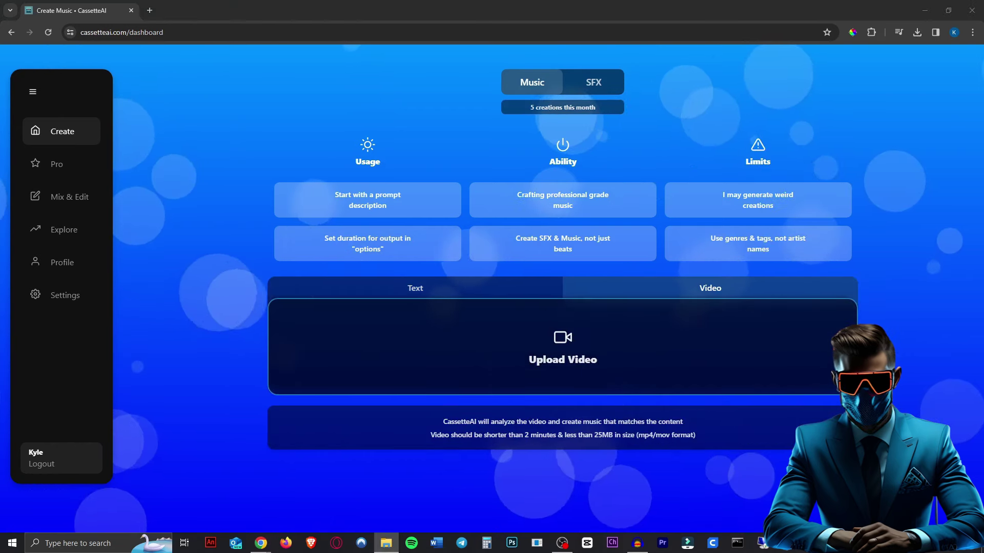
pyautogui.moveTo(472, 288); pyautogui.dragTo(546, 330)
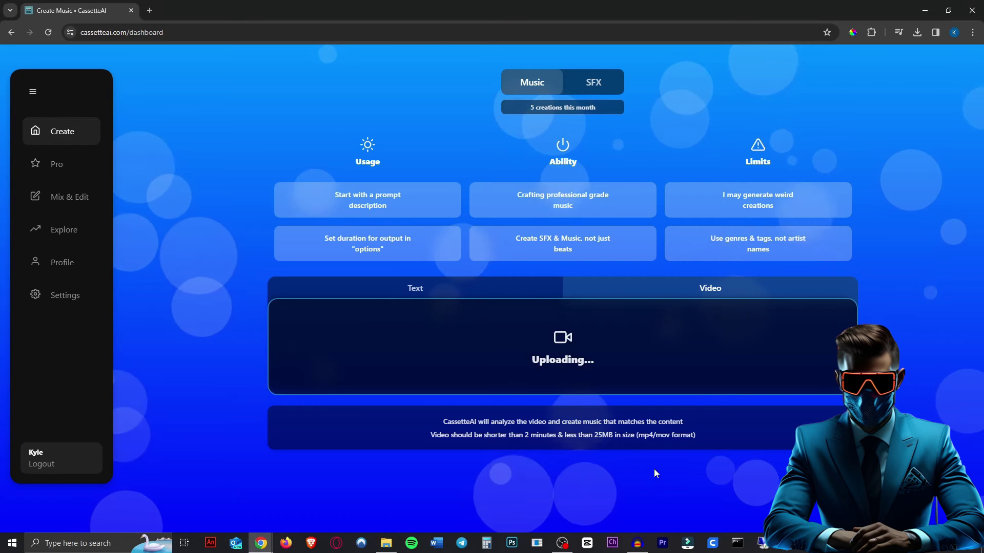
pyautogui.click(588, 428)
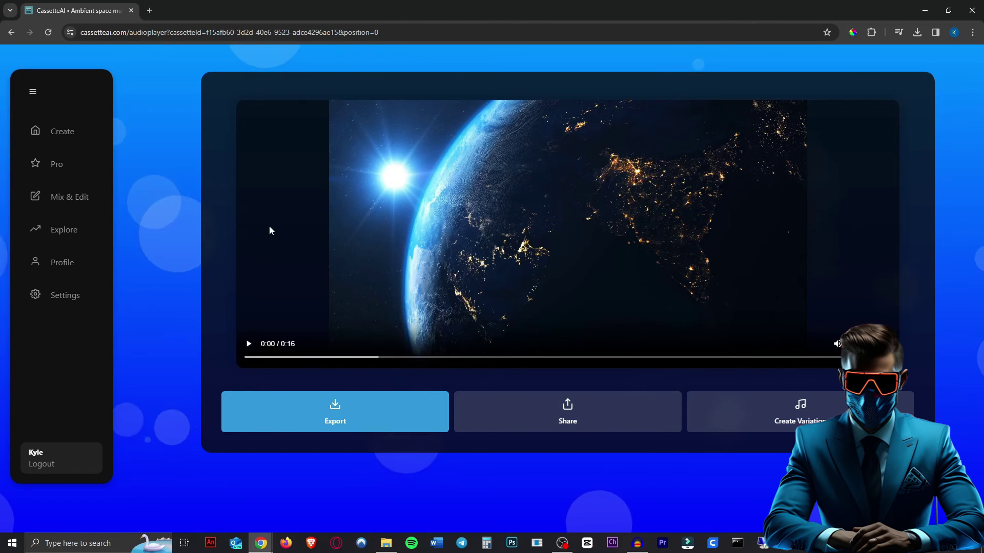
# Play the Earth video with its generated ambient space soundtrack
pyautogui.click(249, 343)
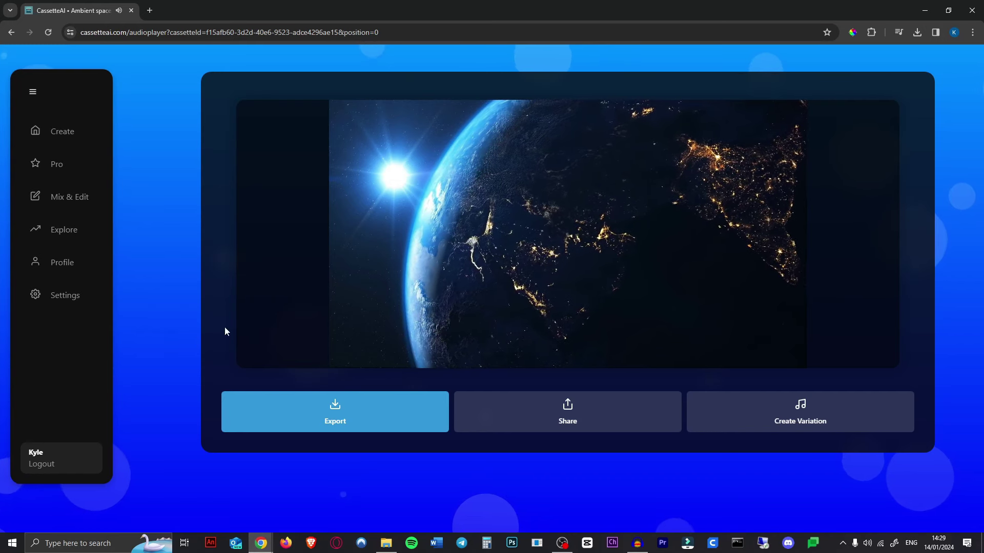
pyautogui.moveTo(287, 312)
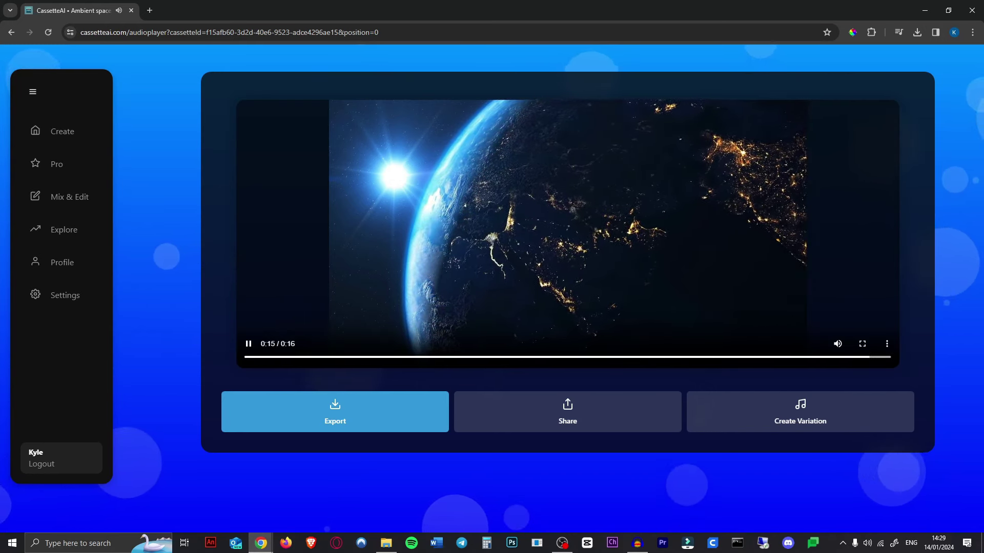
pyautogui.click(248, 345)
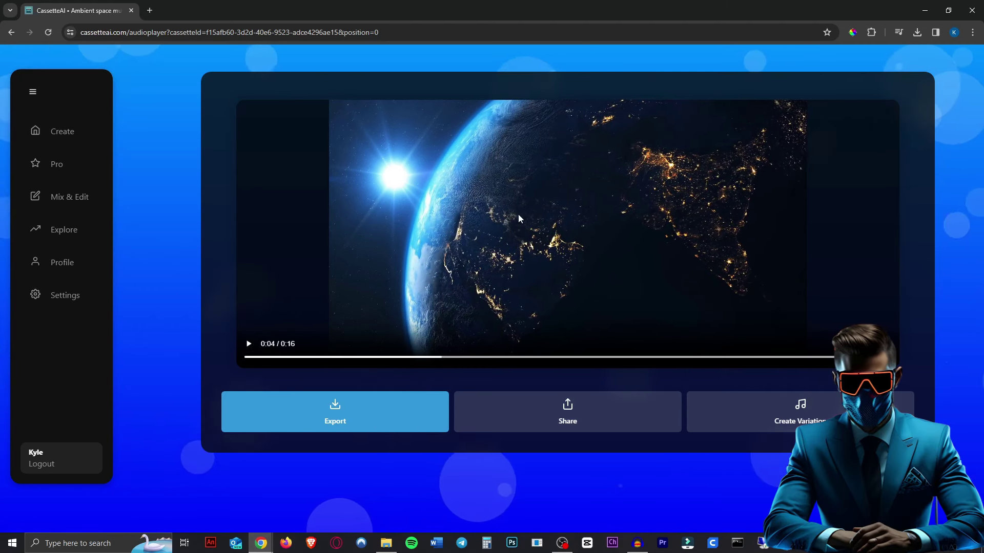
# Rewind the Earth video, create a variation of its soundtrack and play the new version
pyautogui.click(252, 357)
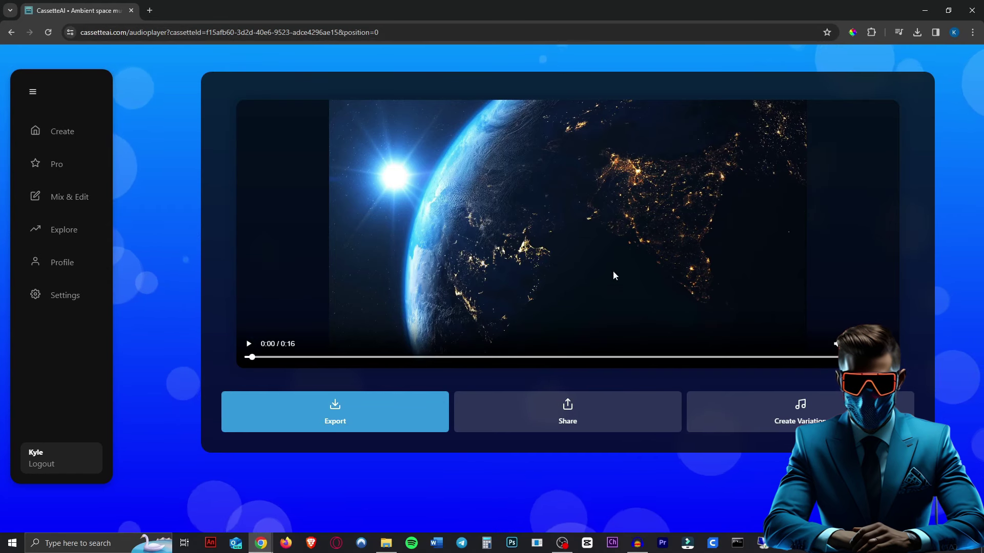
pyautogui.click(258, 353)
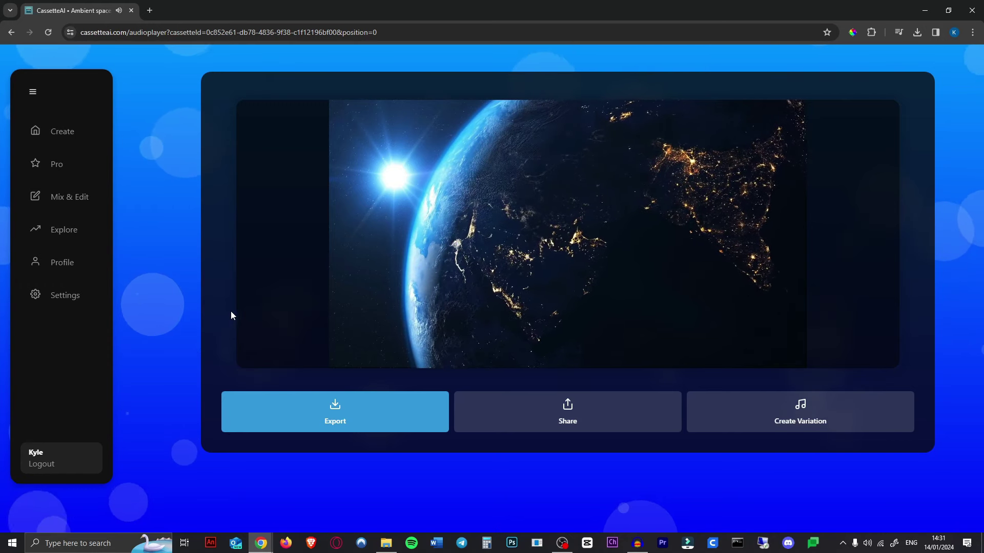
pyautogui.moveTo(246, 307)
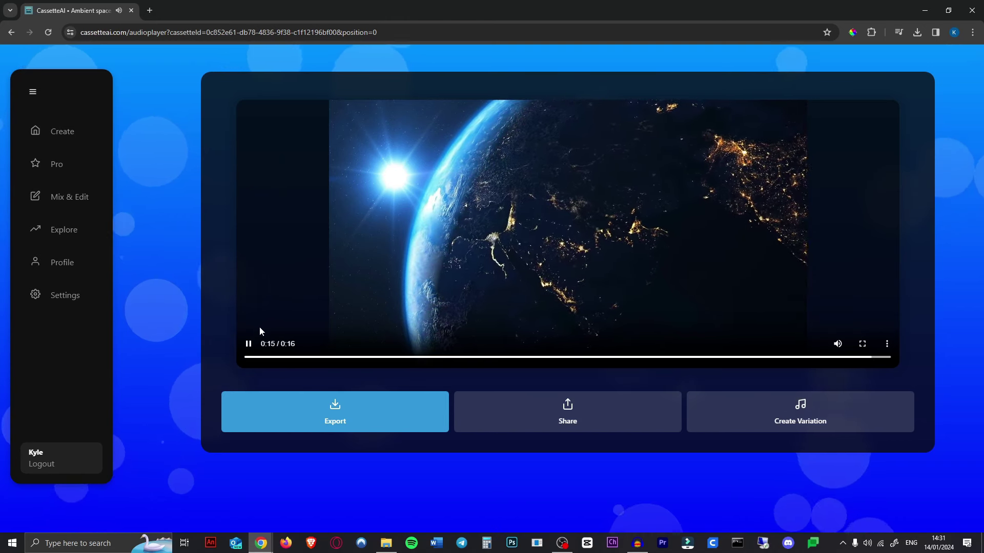
# Create music for the kittens video and watch the result in full screen
pyautogui.click(68, 133)
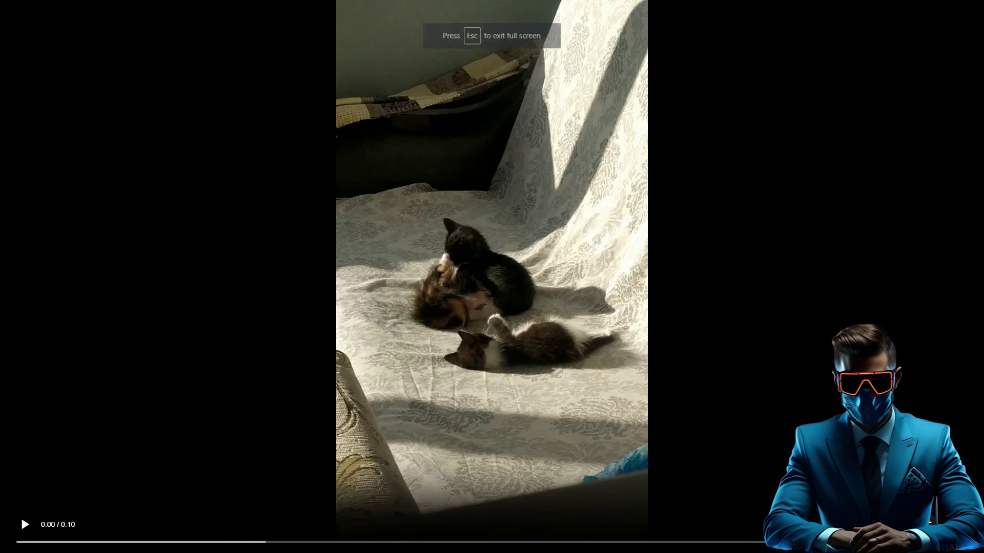
pyautogui.click(606, 331)
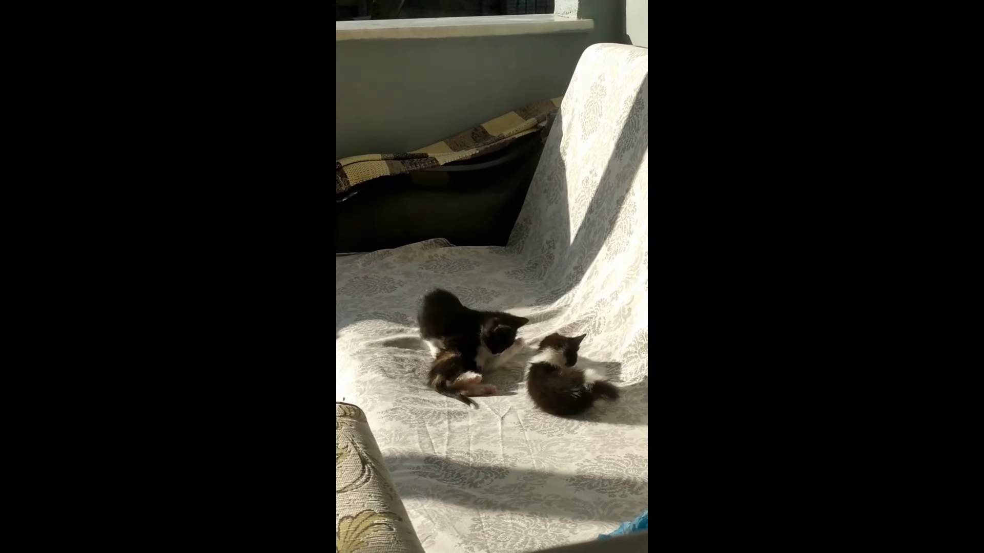
pyautogui.press('Escape')
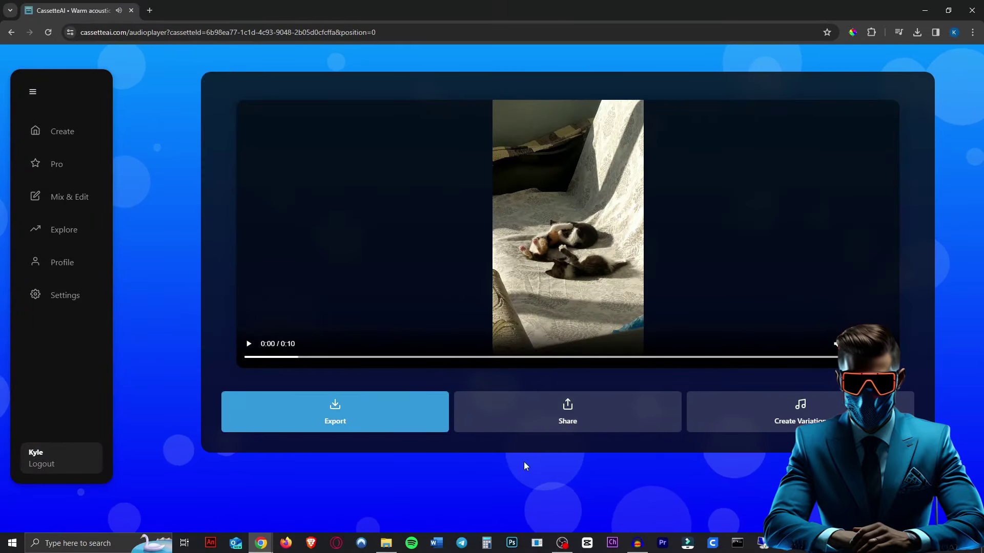
# Create music for the guitar-playing woman video, watch the result in full screen and return to the normal view
pyautogui.click(62, 131)
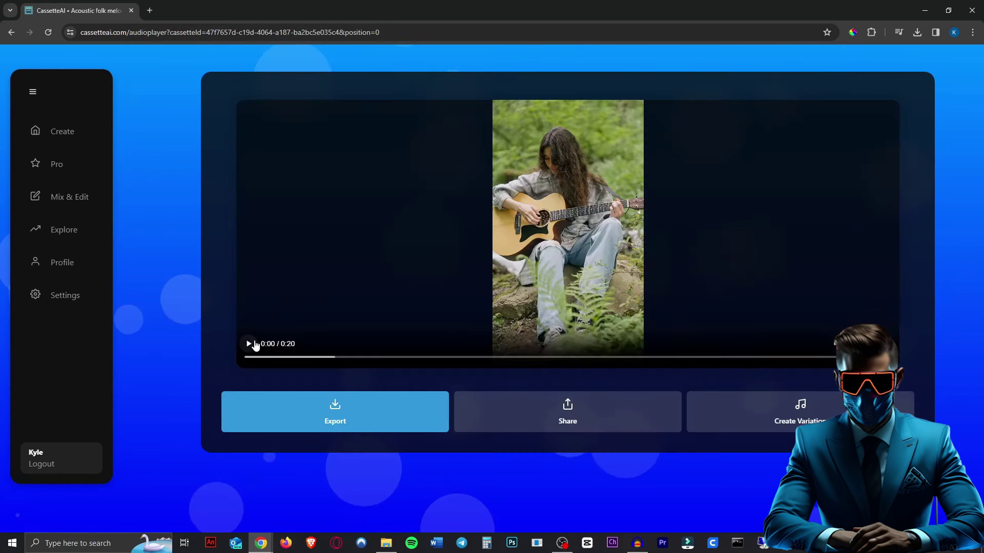
pyautogui.click(249, 347)
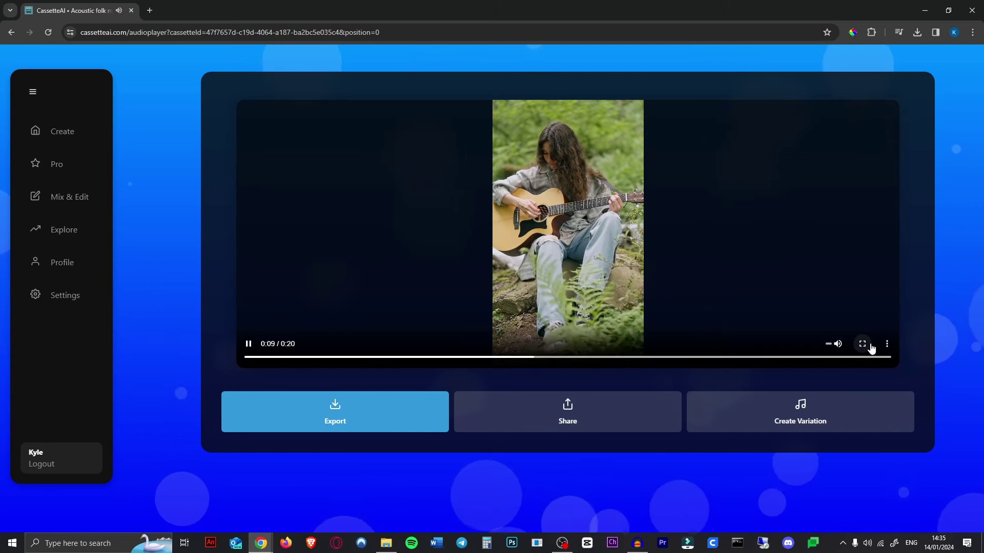
pyautogui.click(863, 344)
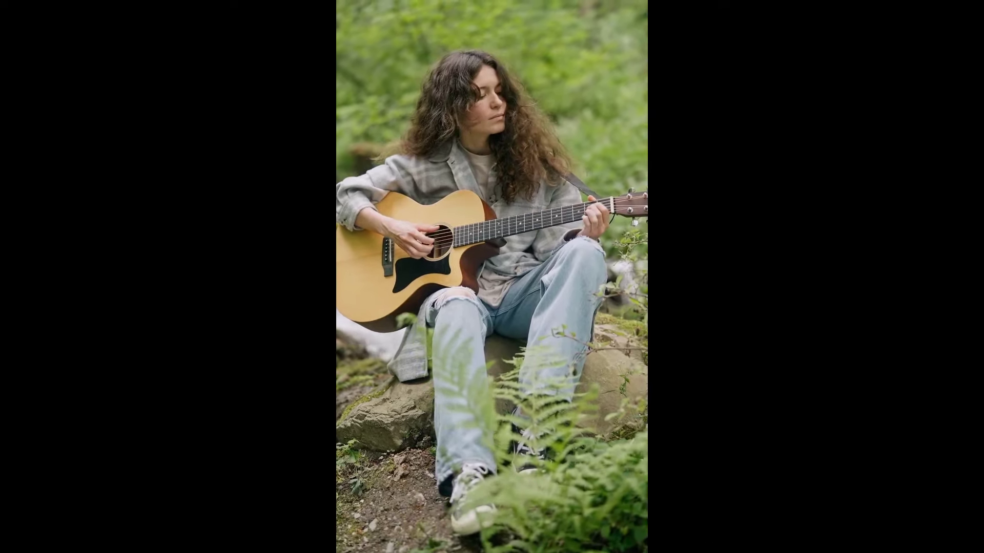
pyautogui.moveTo(967, 365)
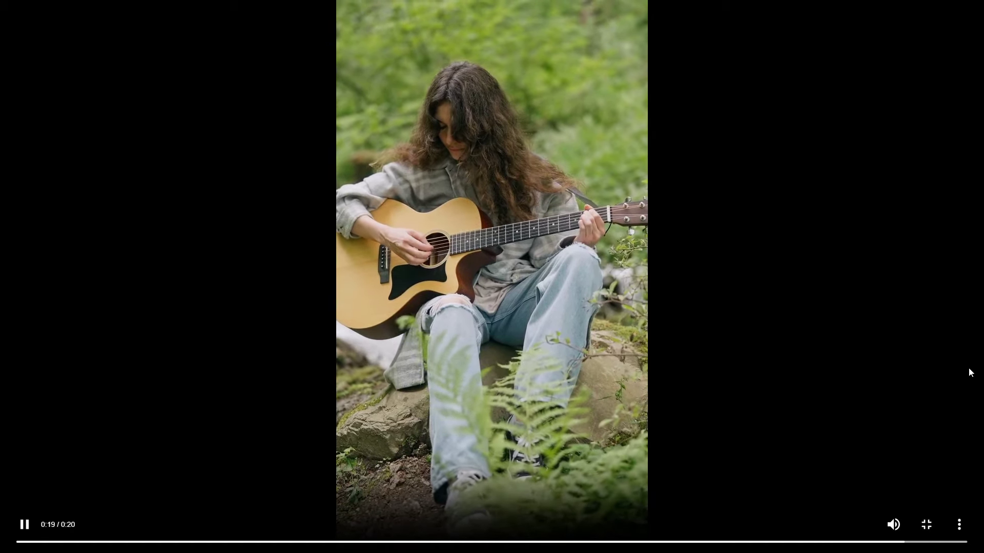
pyautogui.click(926, 524)
pyautogui.click(568, 297)
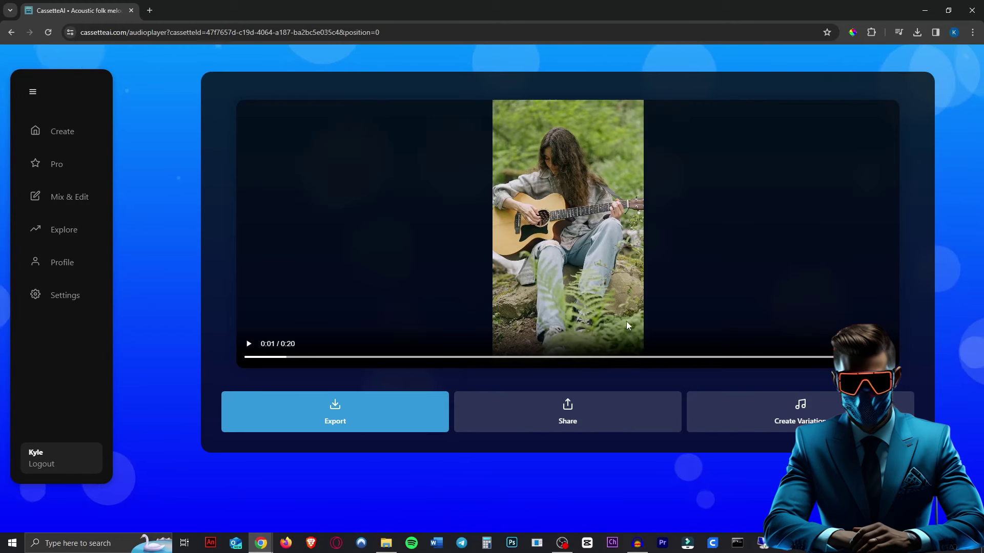
# Create a track from a text prompt for a 16-bit style soundtrack for a fantasy-themed video game
pyautogui.click(95, 137)
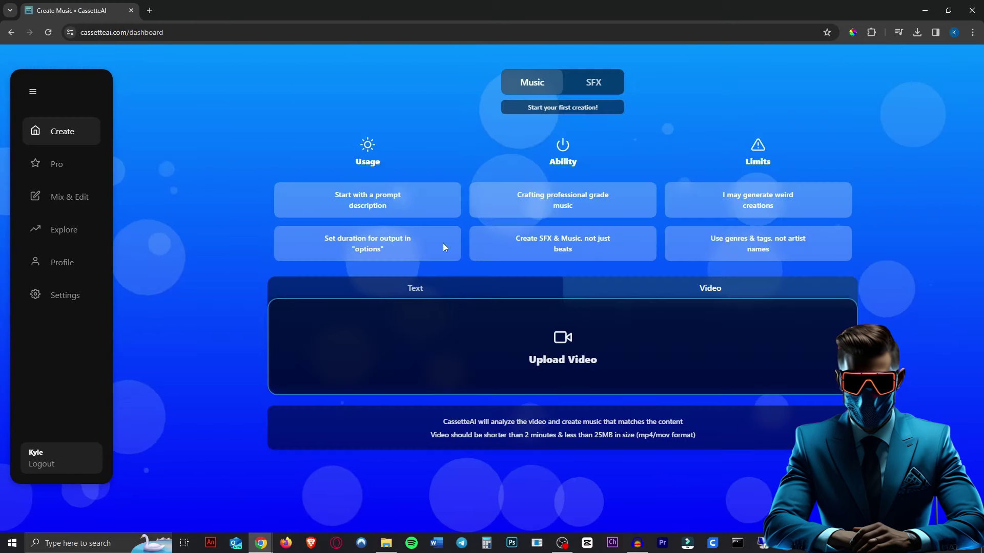
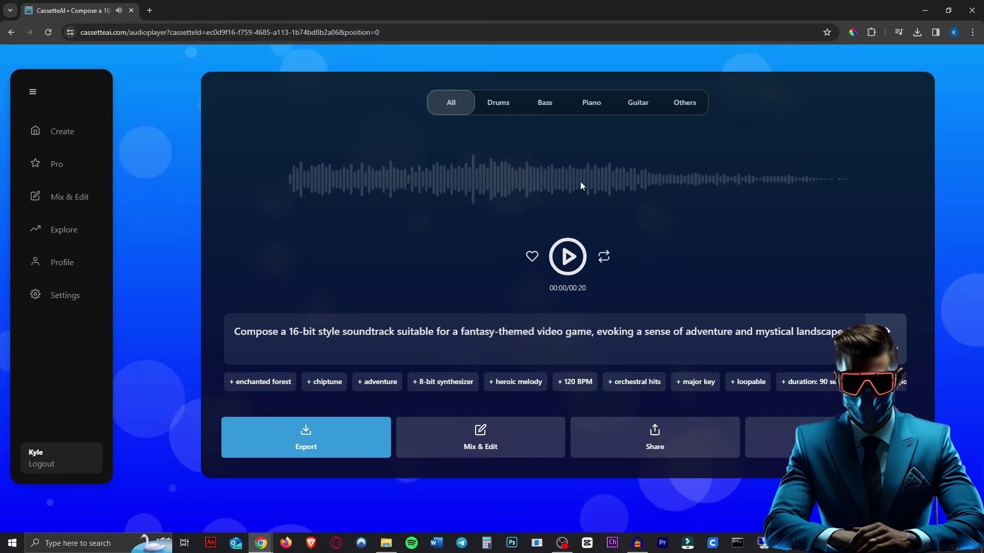
pyautogui.press('Tab')
# Reuse the 16-bit fantasy video game soundtrack prompt in a new music creation and set the music duration to 2 minutes
pyautogui.click(62, 134)
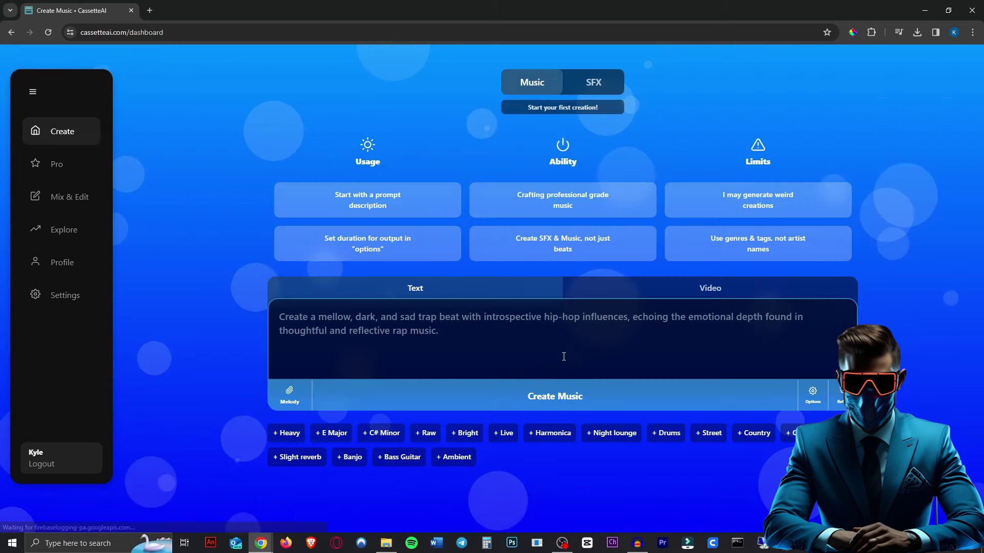
pyautogui.click(813, 394)
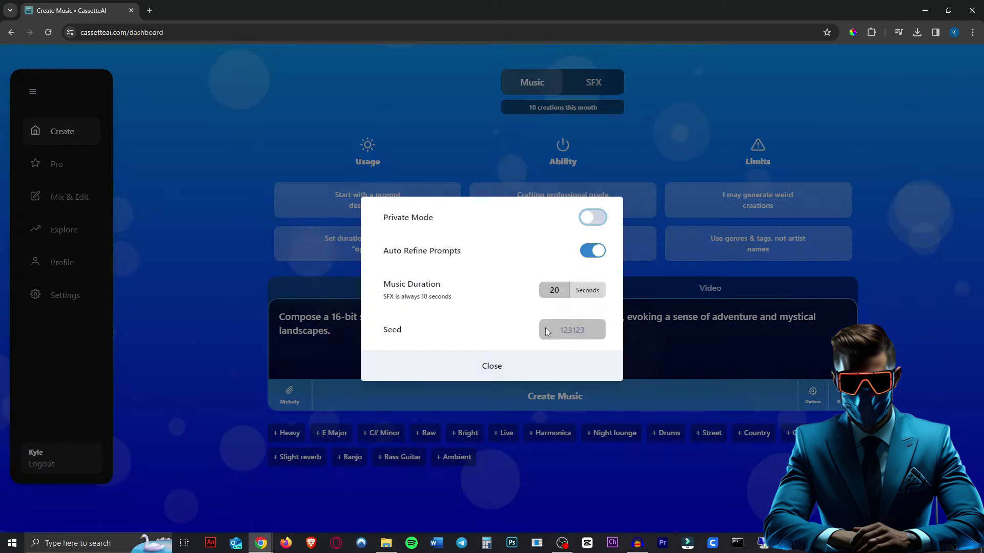
pyautogui.click(554, 290)
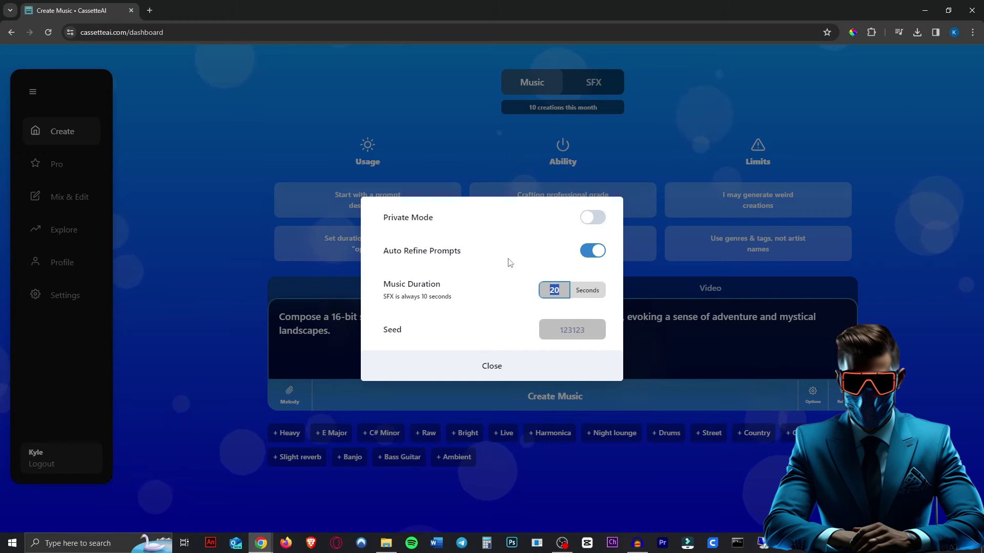
pyautogui.press('Escape')
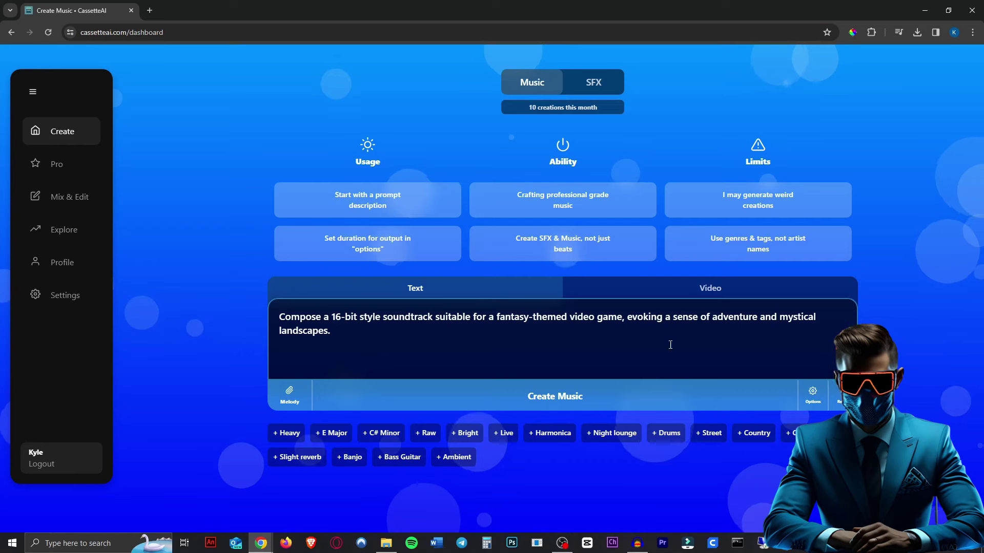
# Duplicate the creation page in a second browser tab and create the 16-bit fantasy soundtrack in the original one
pyautogui.rightClick(97, 12)
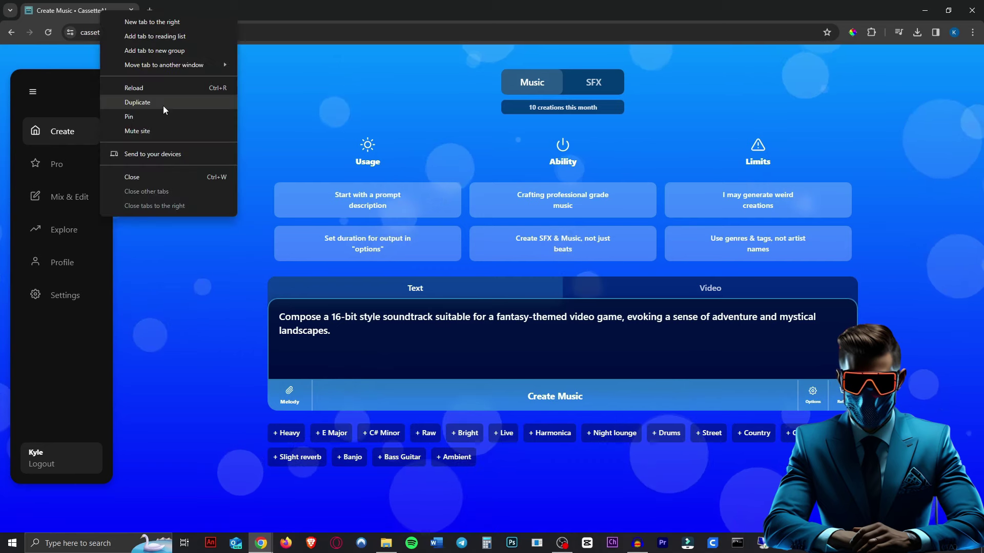
pyautogui.click(164, 102)
pyautogui.click(77, 11)
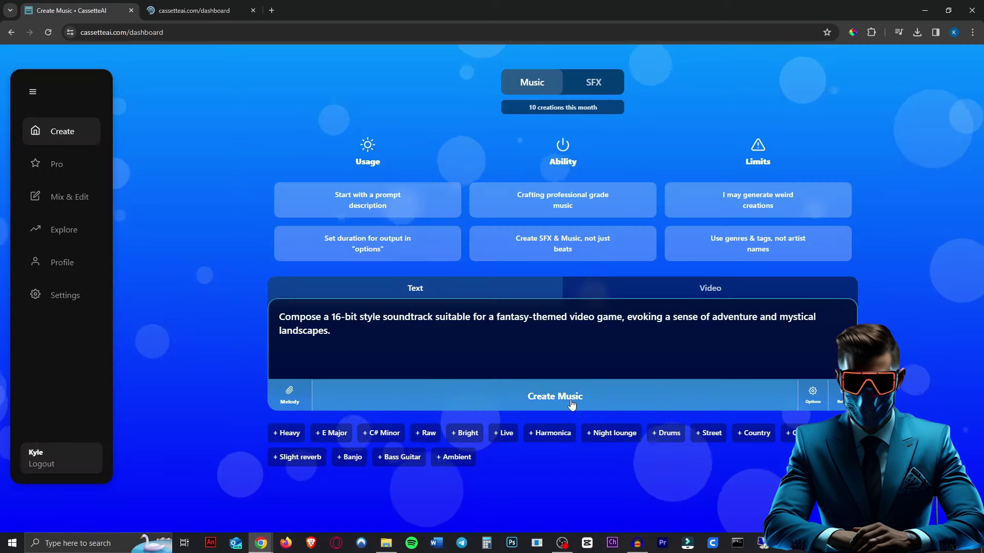
pyautogui.click(555, 396)
# In the duplicated page, create a sound effect from the prompt "ocean waves", play it and pause it
pyautogui.click(200, 10)
pyautogui.click(594, 82)
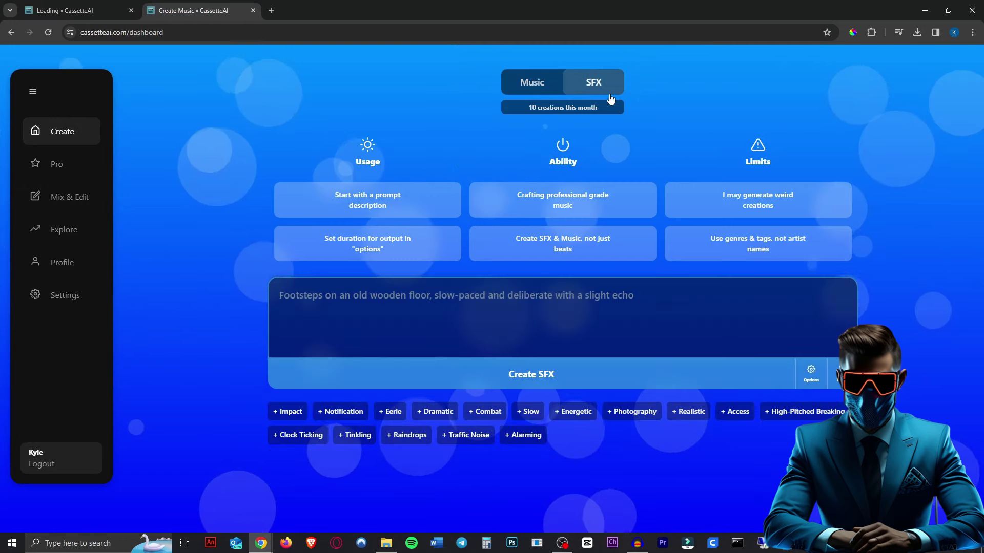
pyautogui.write('ocean ')
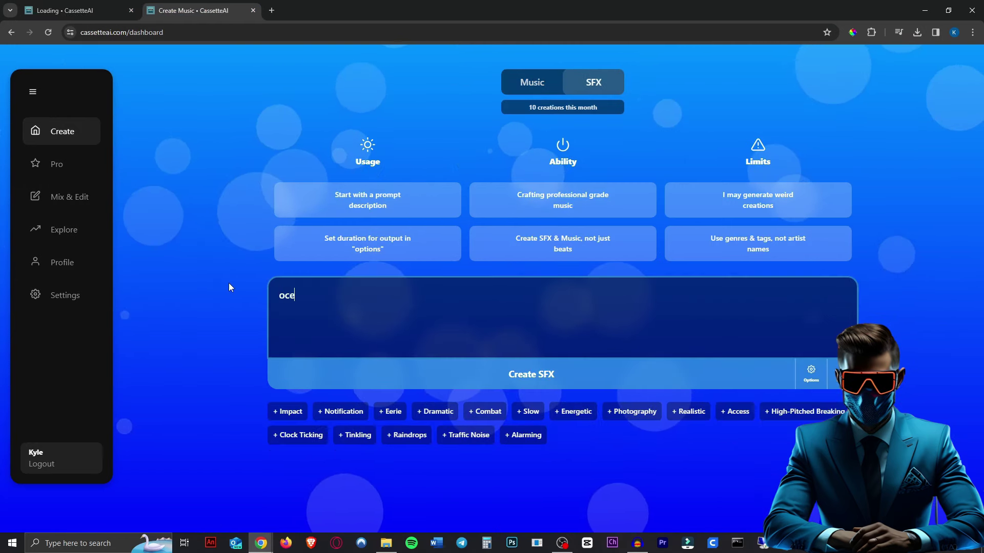
pyautogui.write('waves')
pyautogui.press('Return')
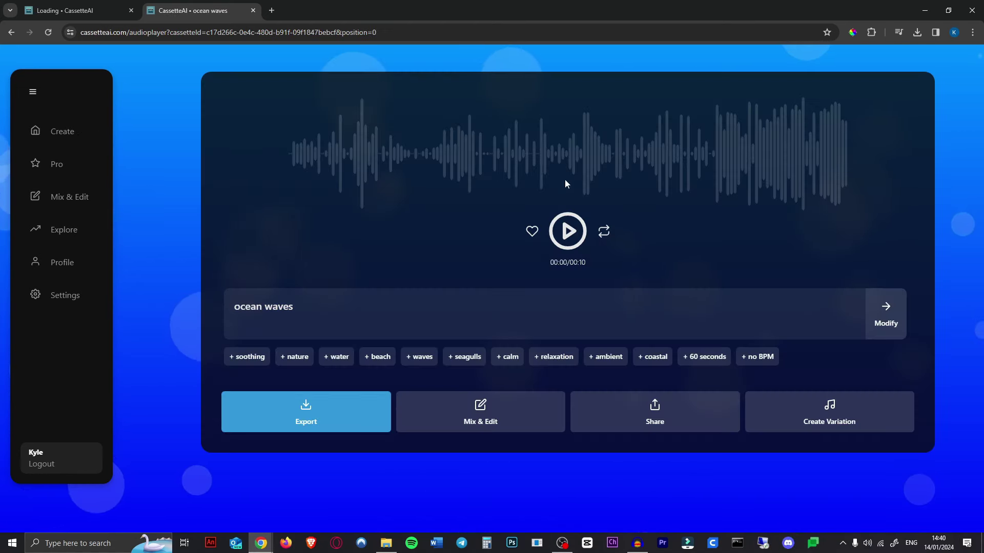
pyautogui.click(566, 231)
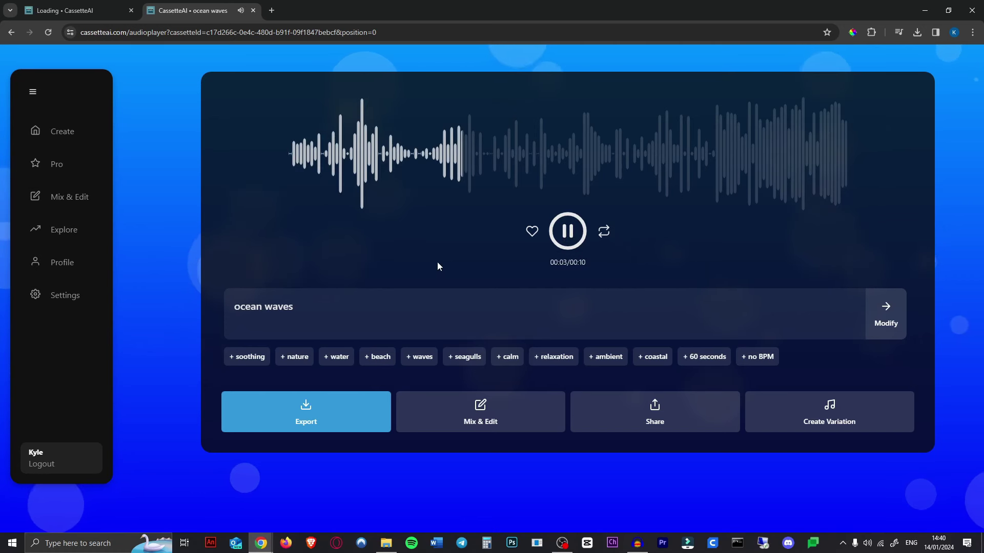
pyautogui.click(568, 231)
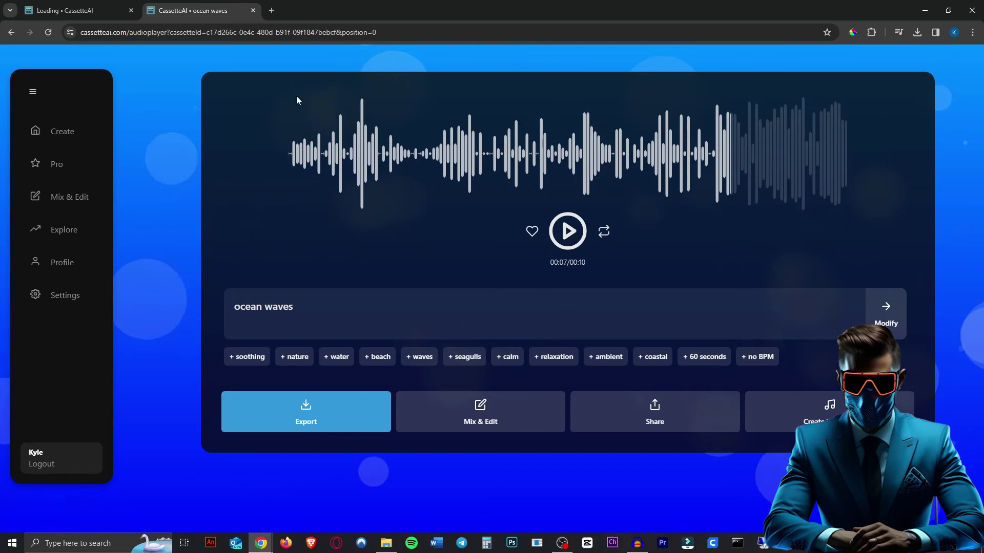
# Create a sound effect from the prompt "an old fashioned car horn" and play it
pyautogui.click(72, 133)
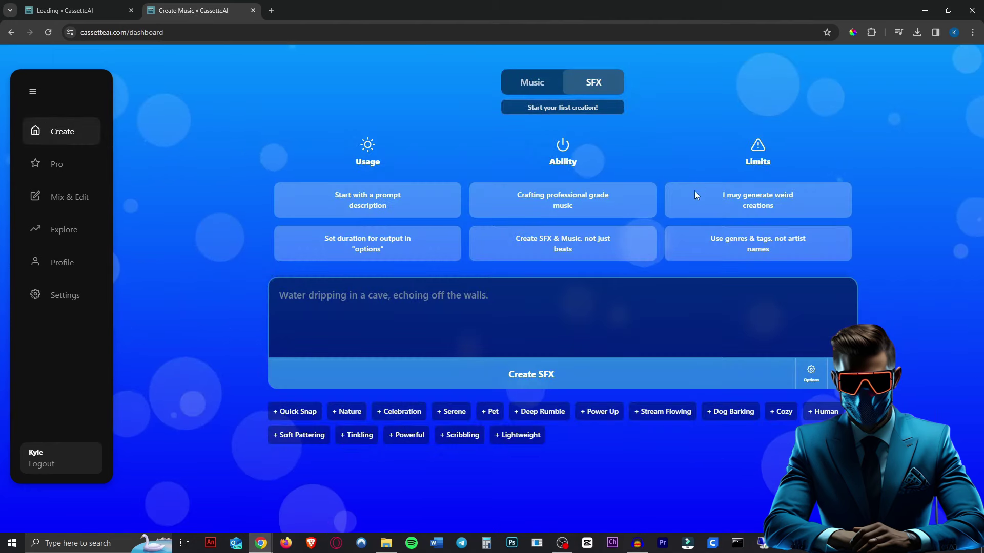
pyautogui.write('an old fashioned car horn')
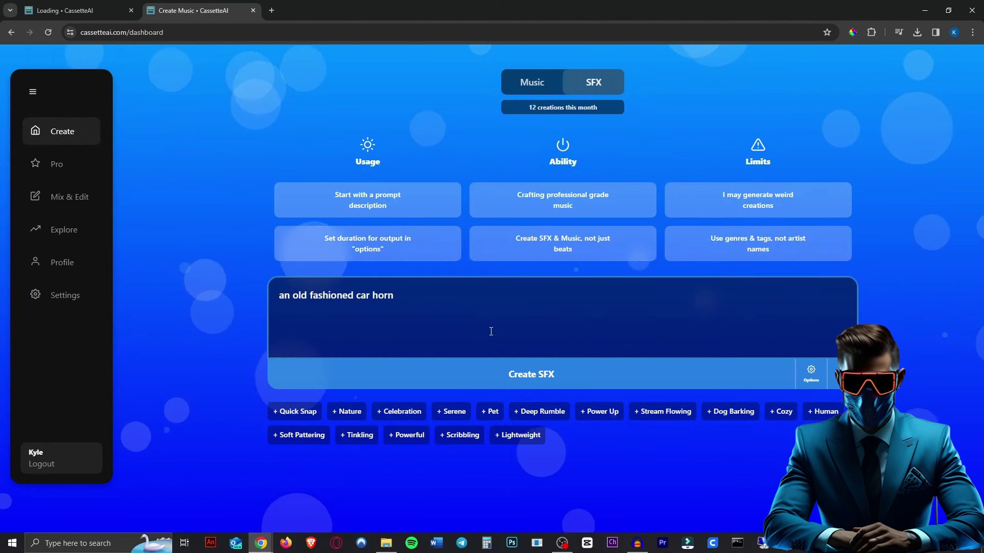
pyautogui.click(530, 380)
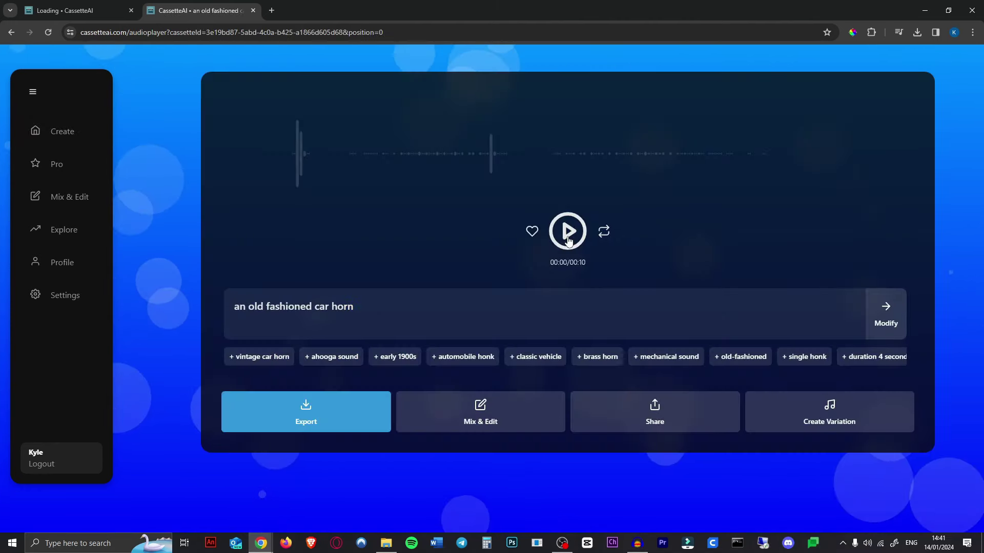
pyautogui.click(568, 241)
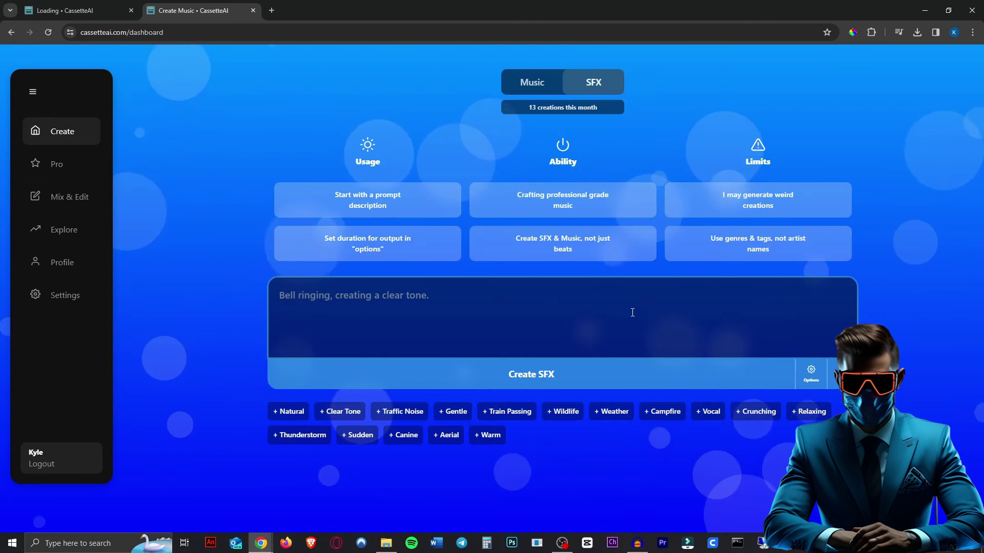
# Create a sound effect from the prompt "a whooshing sound for video transitions", play it and pause it
pyautogui.write('a whooshing sound for video transitions')
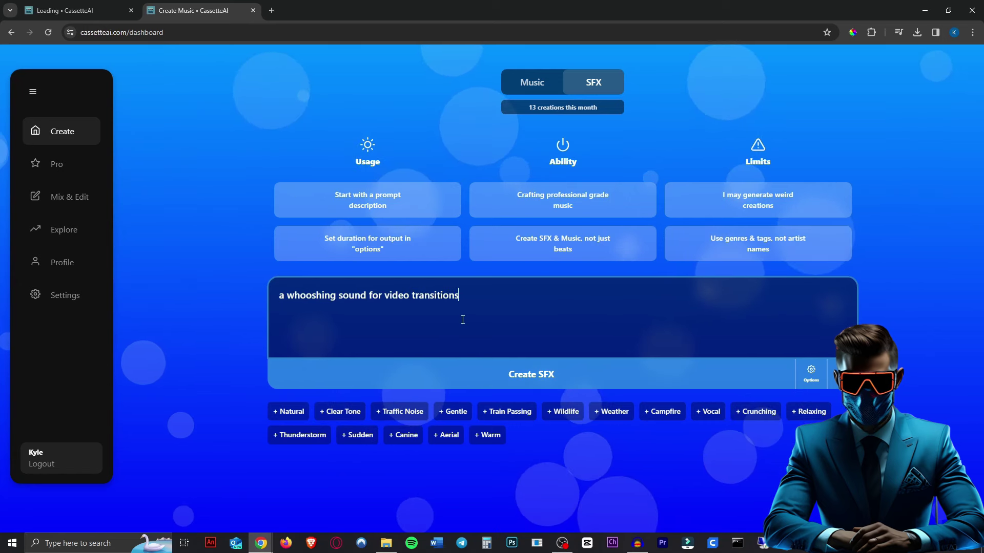
pyautogui.click(525, 376)
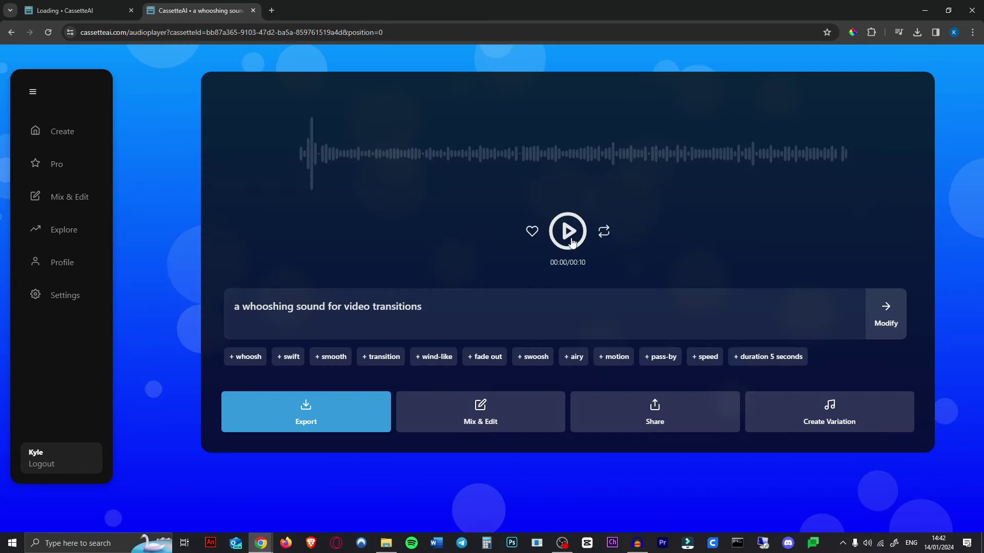
pyautogui.click(568, 231)
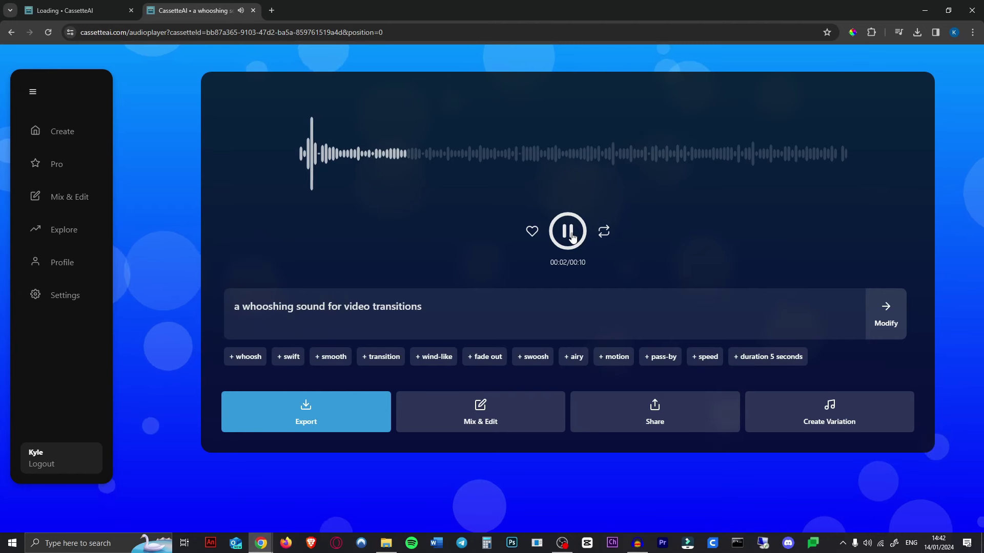
pyautogui.click(568, 232)
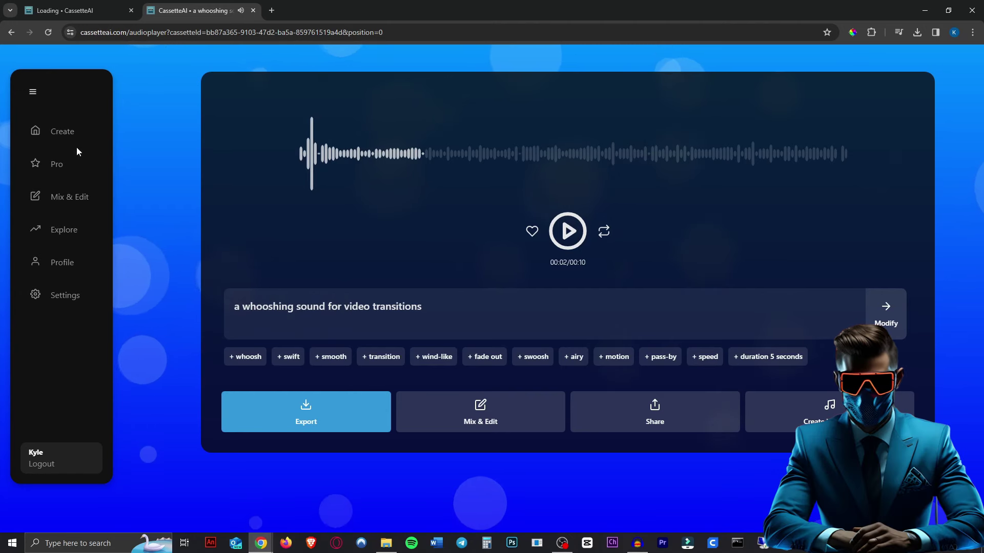
# Create a sound effect from the prompt "a V8 engine starting and revving", play it and pause it
pyautogui.click(61, 131)
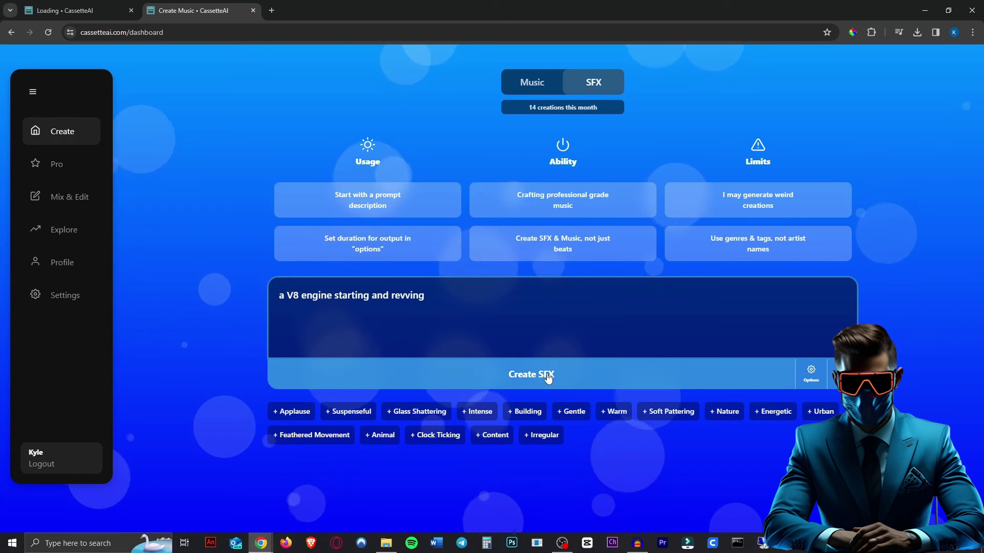
pyautogui.press('Return')
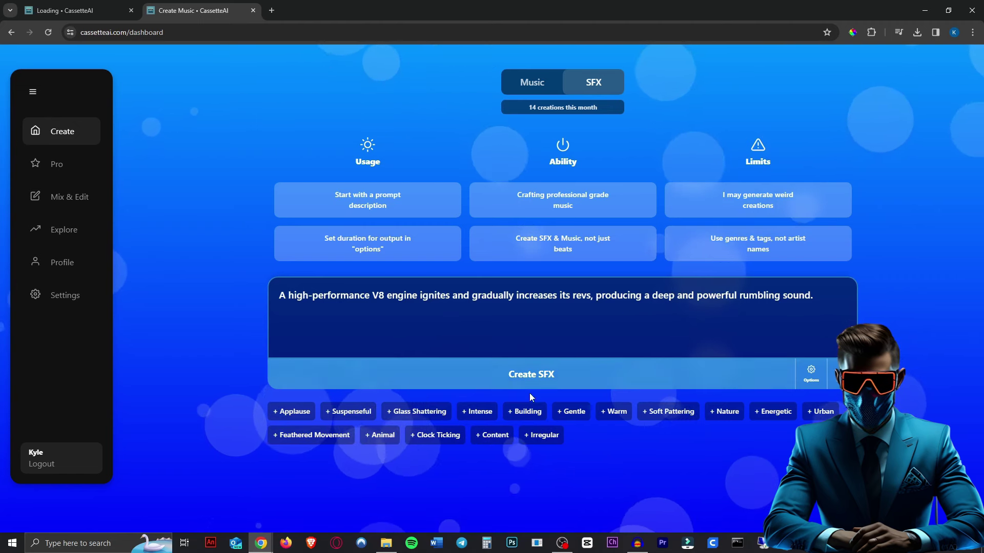
pyautogui.click(531, 376)
pyautogui.click(575, 245)
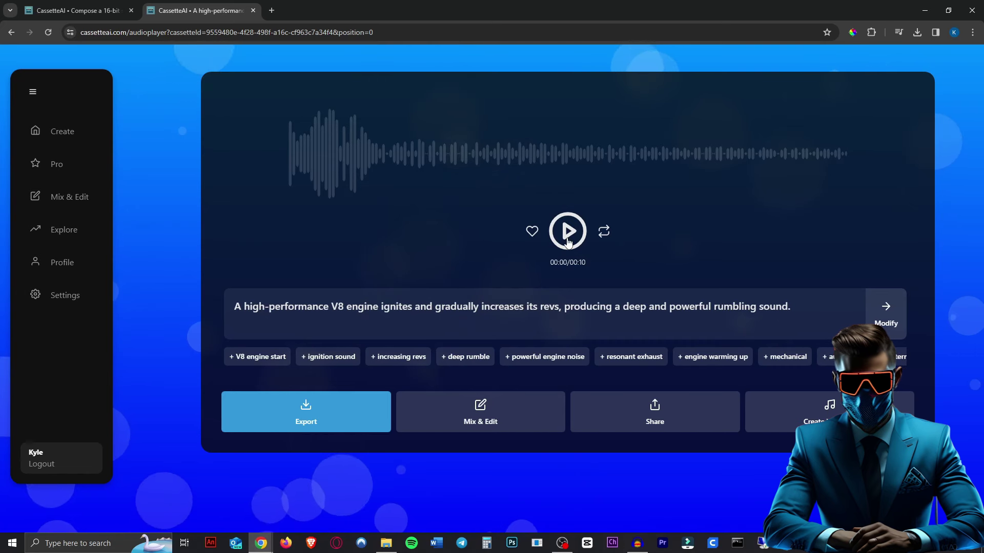
pyautogui.click(464, 169)
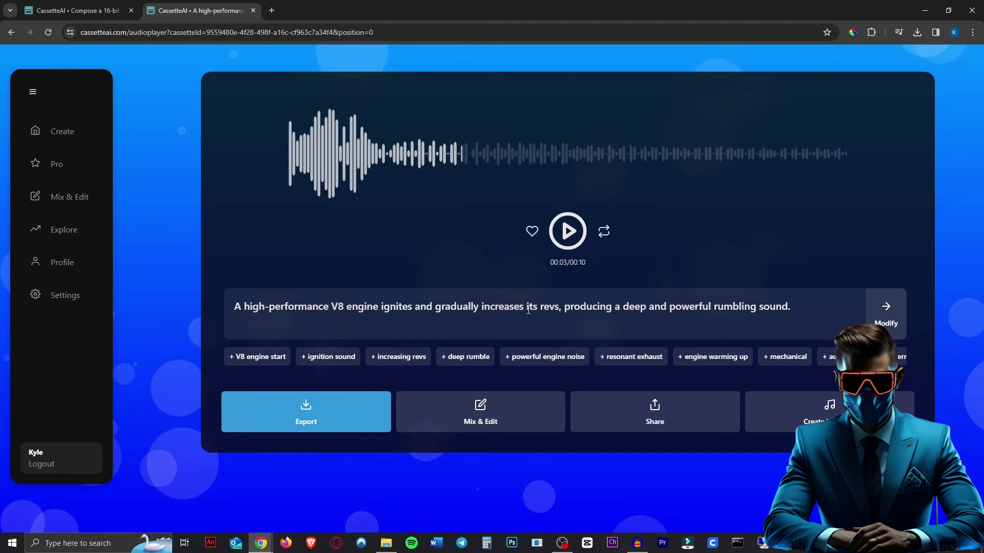
# Return from the sound effect to the 16-bit soundtrack, preview its middle and later sections, replay it from the start and pause
pyautogui.hotkey('alt', 'Left')
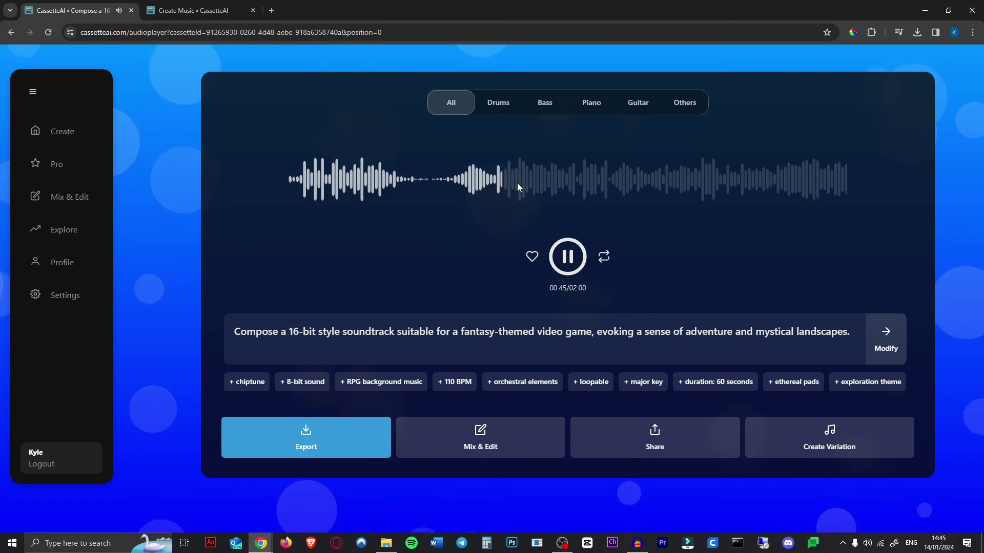
pyautogui.click(570, 183)
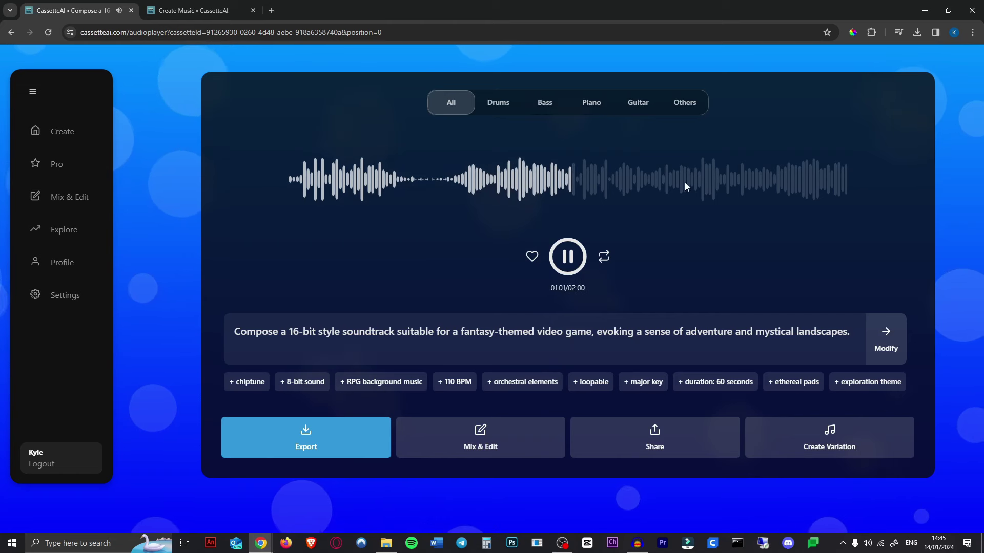
pyautogui.click(576, 276)
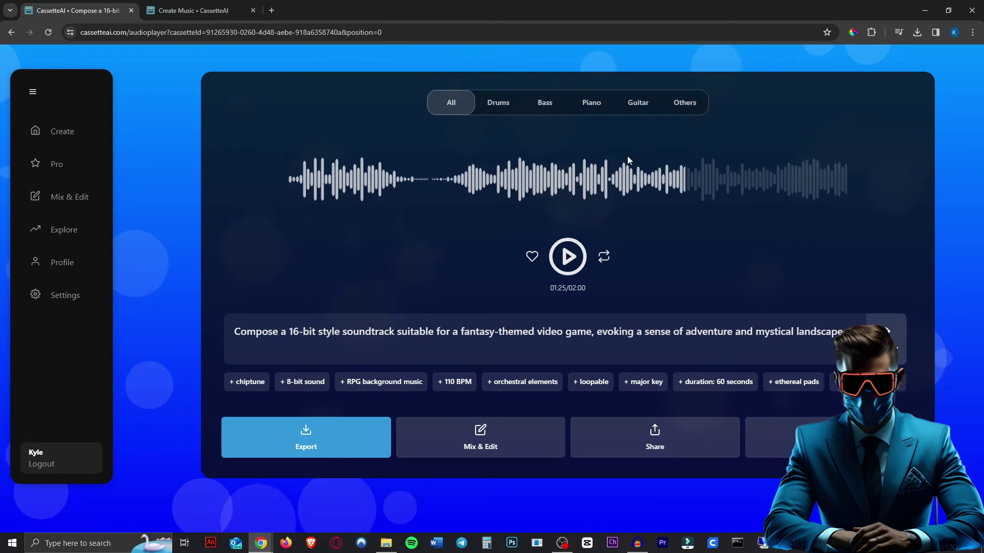
pyautogui.click(290, 180)
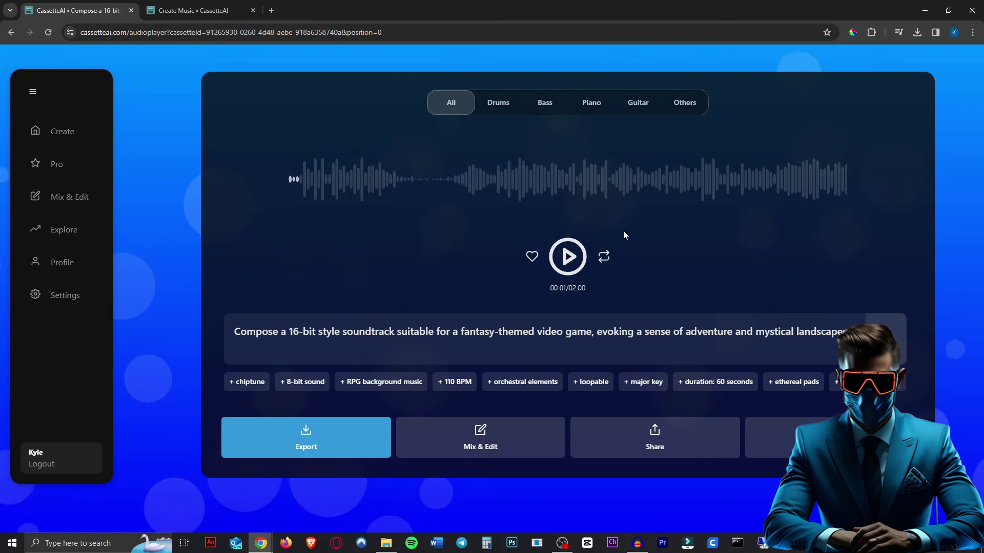
pyautogui.click(573, 272)
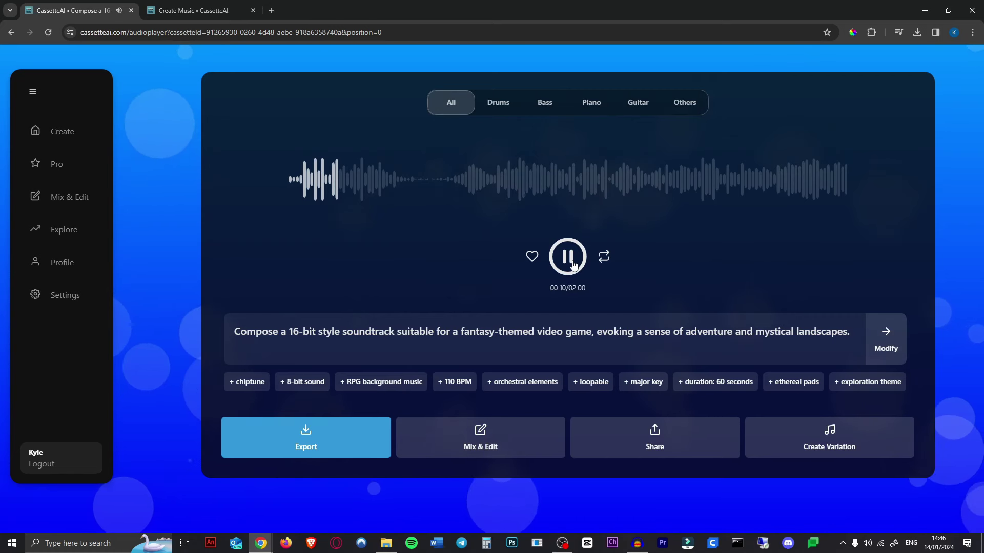
pyautogui.click(577, 261)
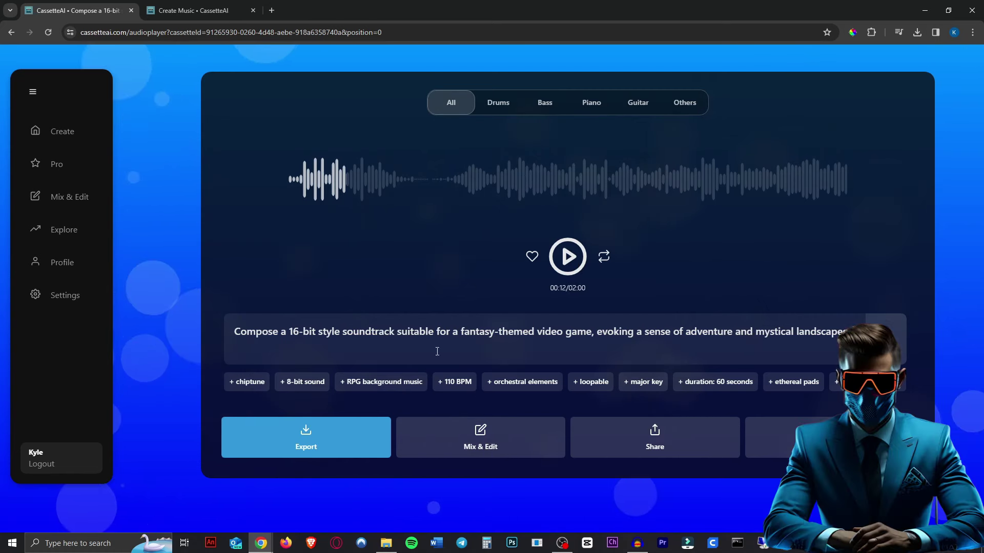
# Open the 16-bit soundtrack for mixing and editing and trim the clip to about its first 8 seconds
pyautogui.click(511, 444)
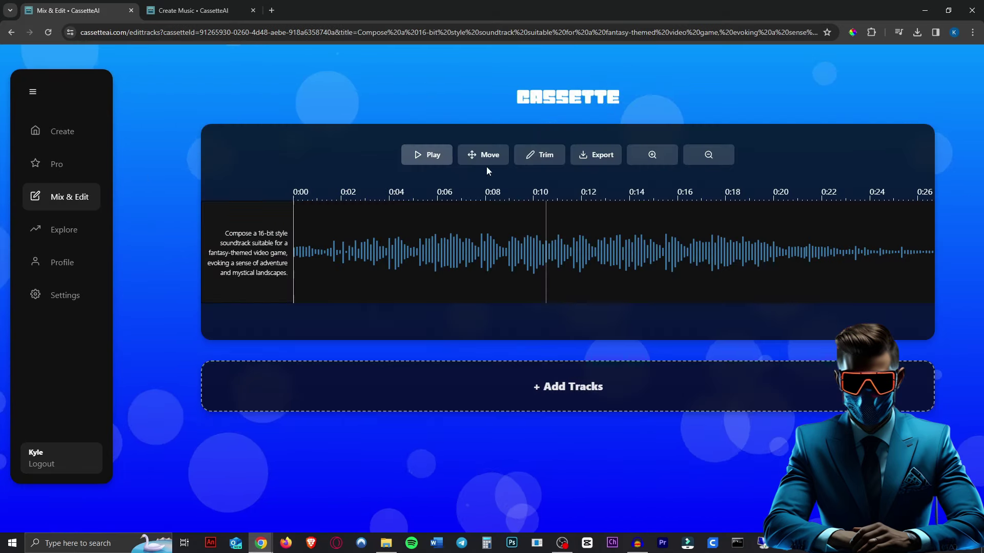
pyautogui.moveTo(503, 251); pyautogui.dragTo(346, 249)
pyautogui.click(540, 155)
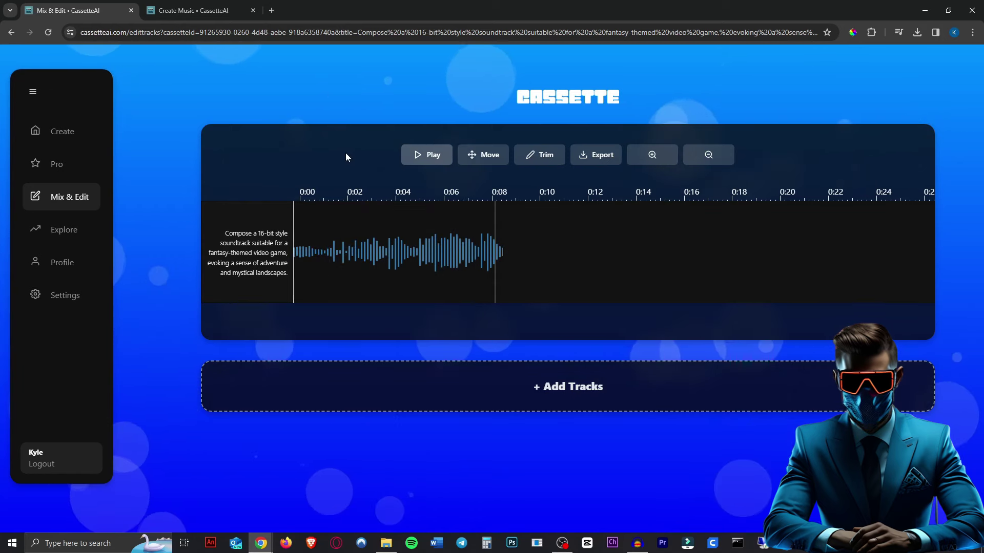
# Explore the global cassettes and play the soothing and joyful piano piece with gentle strings and delicate chimes
pyautogui.click(63, 229)
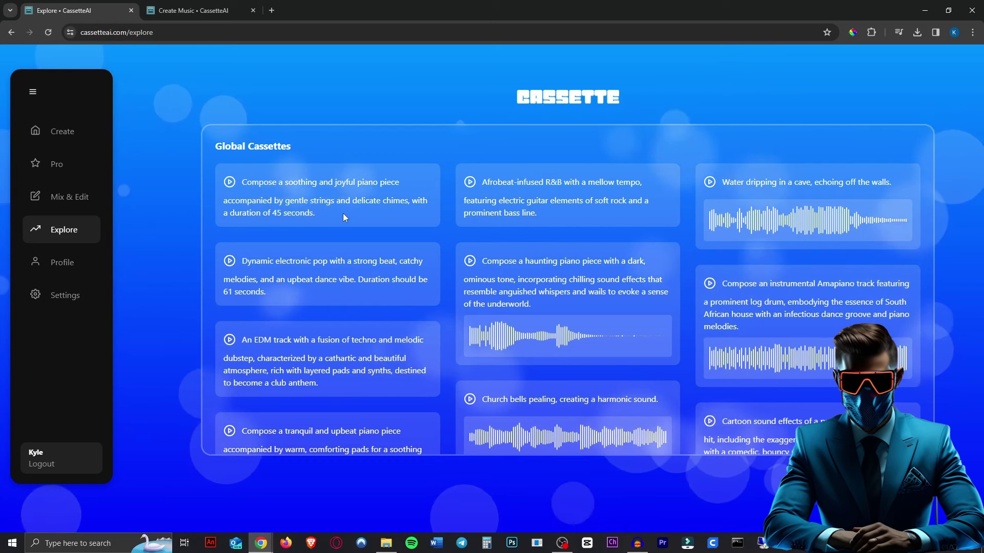
pyautogui.click(229, 183)
pyautogui.click(566, 257)
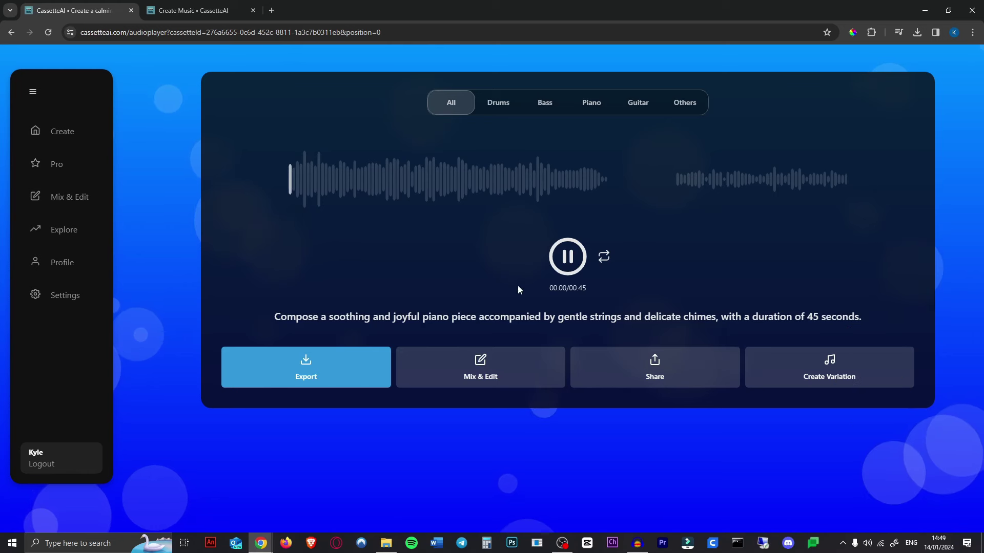